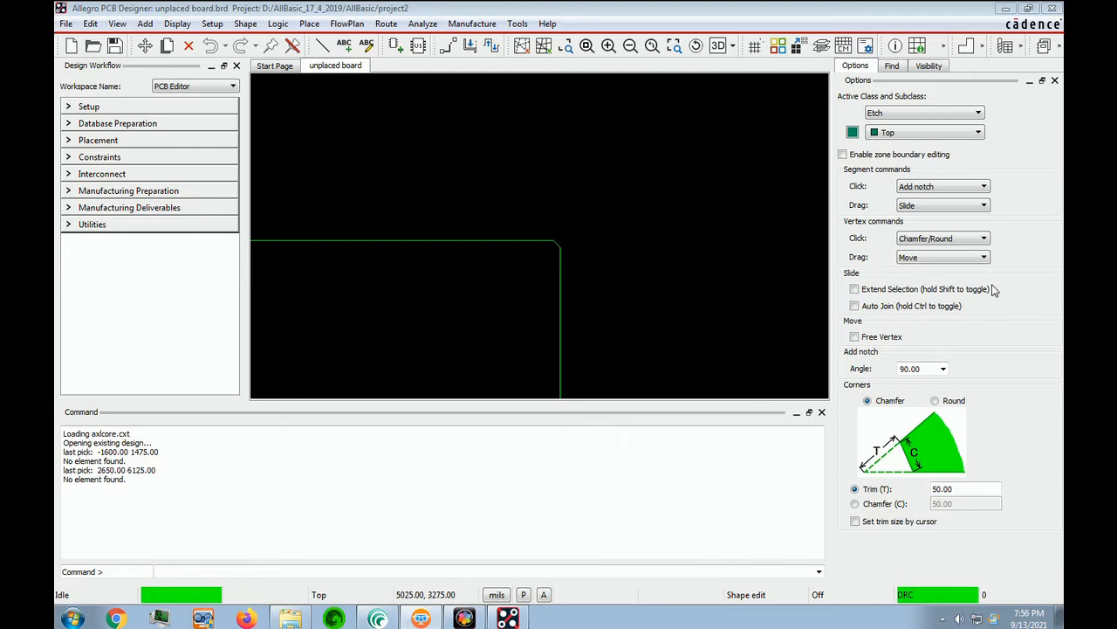
# Step: Open Constraint Manager on the Physical Constraint Set All Layers worksheet via Setup > Constraints > Physical
pyautogui.click(81, 108)
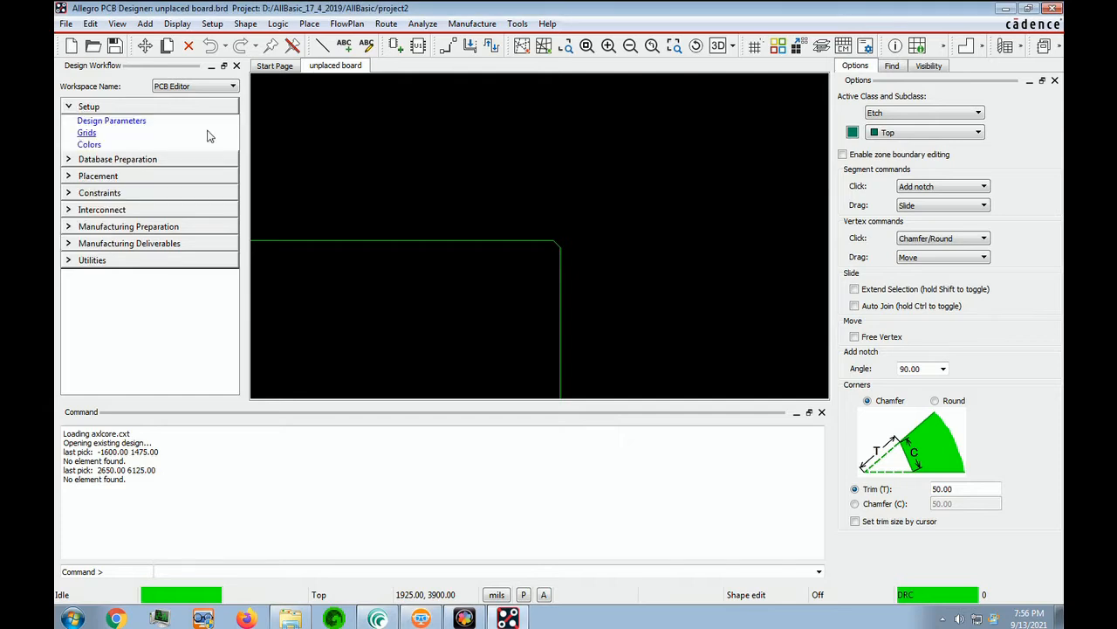
pyautogui.click(85, 196)
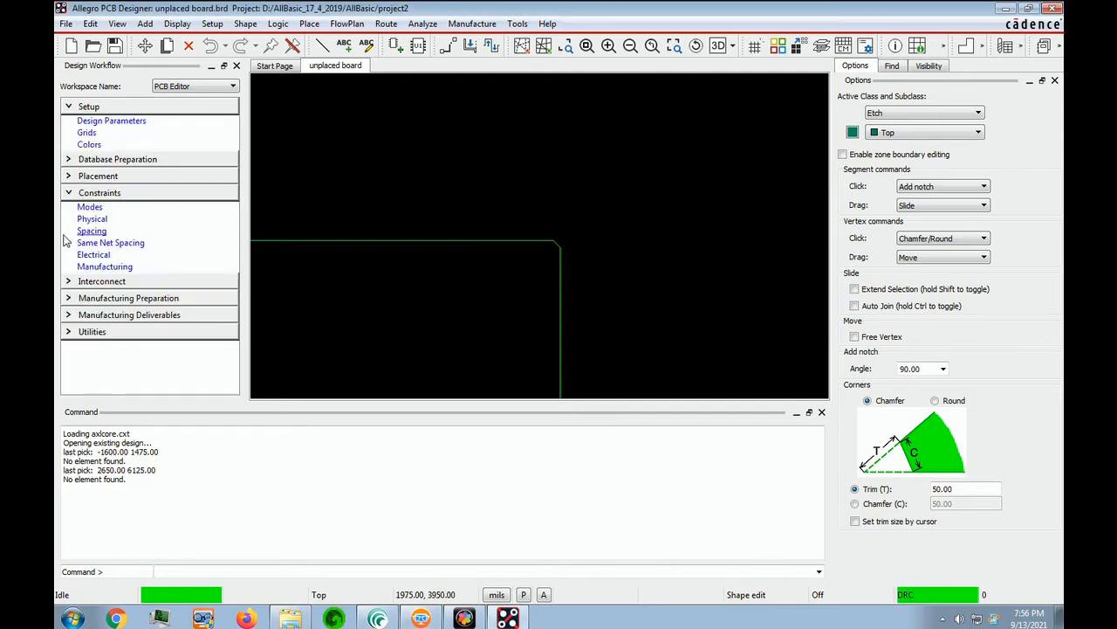
pyautogui.click(96, 220)
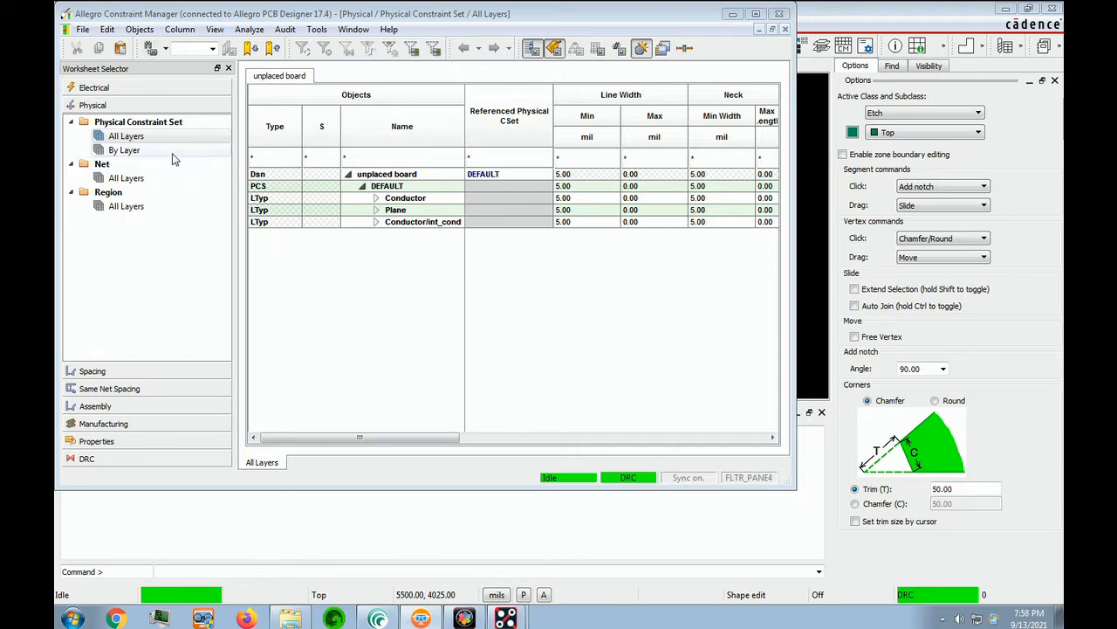
# Step: Expand the Conductor, Plane and Conductor/int_cond rows to list TOP, BOTTOM, GND, VCC, INT-1 and INT-2
pyautogui.click(140, 140)
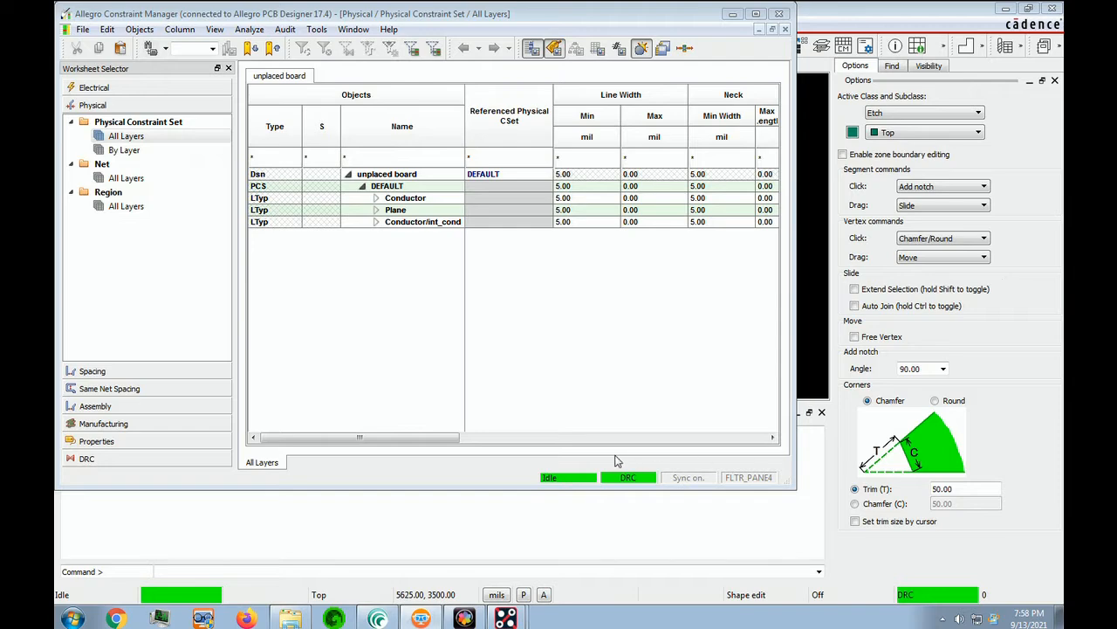
pyautogui.click(377, 199)
pyautogui.click(376, 234)
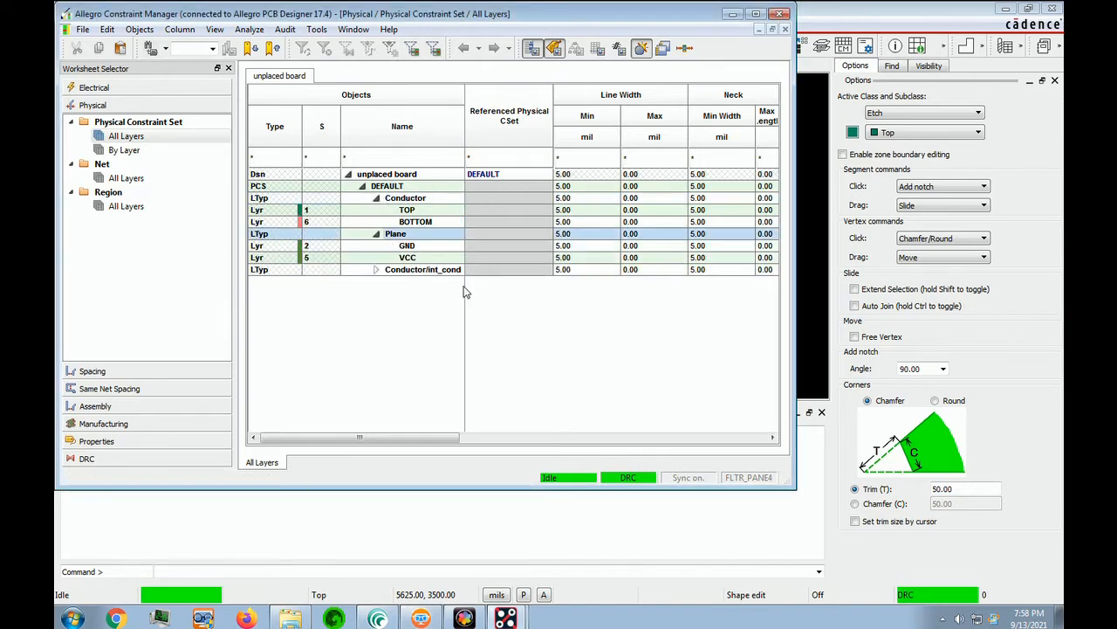
pyautogui.click(376, 270)
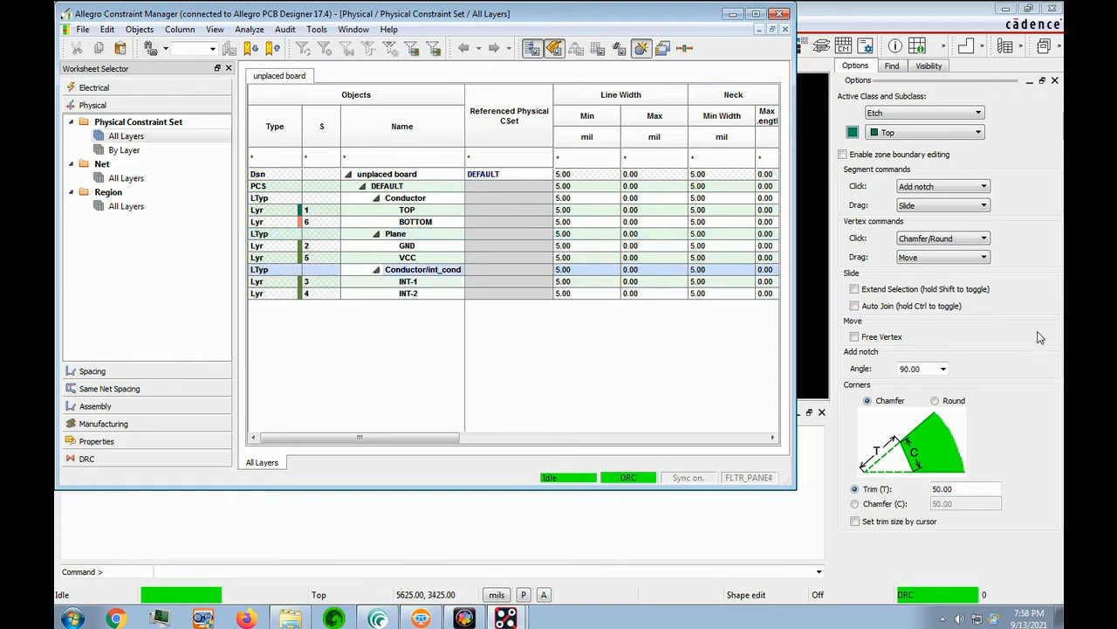
pyautogui.click(452, 199)
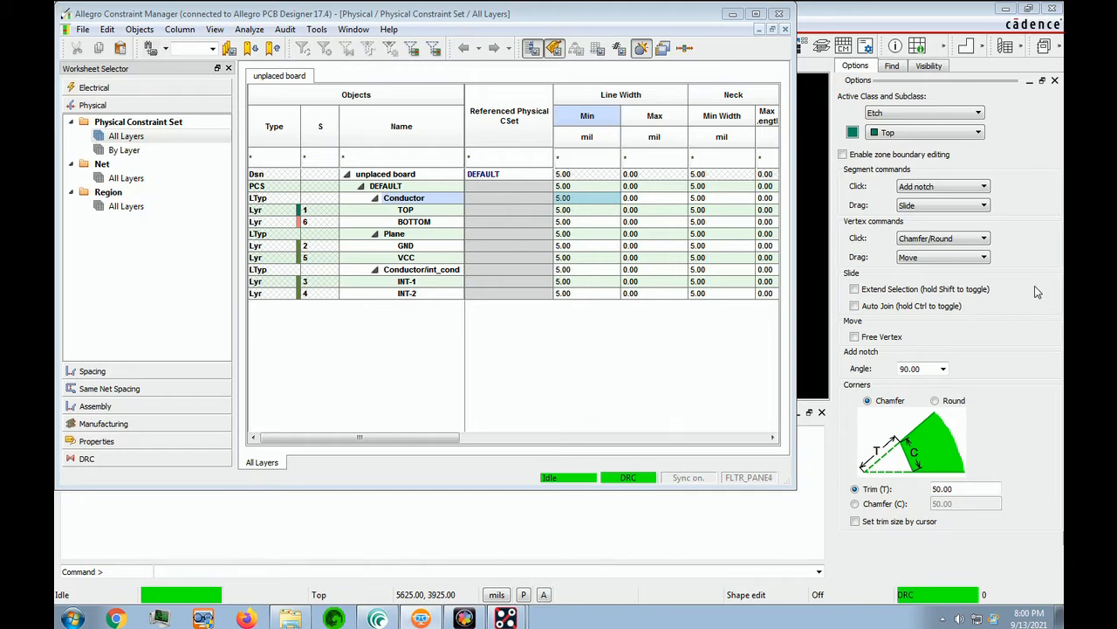
# Step: Enter Line Width Min of 9 mil for Conductor, and 7 mil for Conductor/int_cond and Plane
pyautogui.write('9')
pyautogui.press('Return')
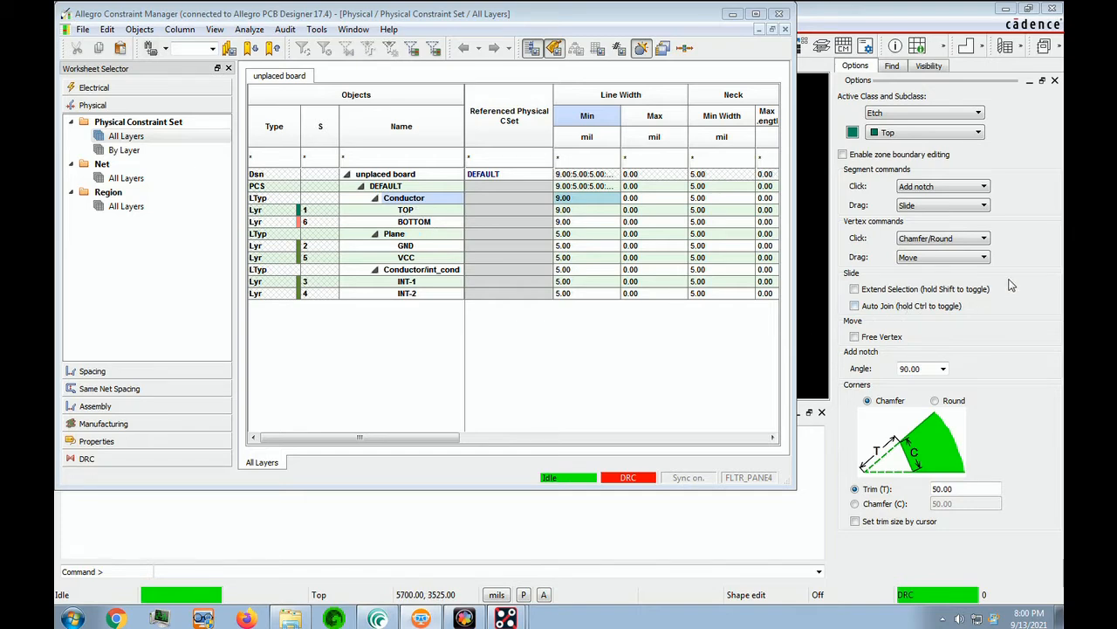
pyautogui.click(416, 271)
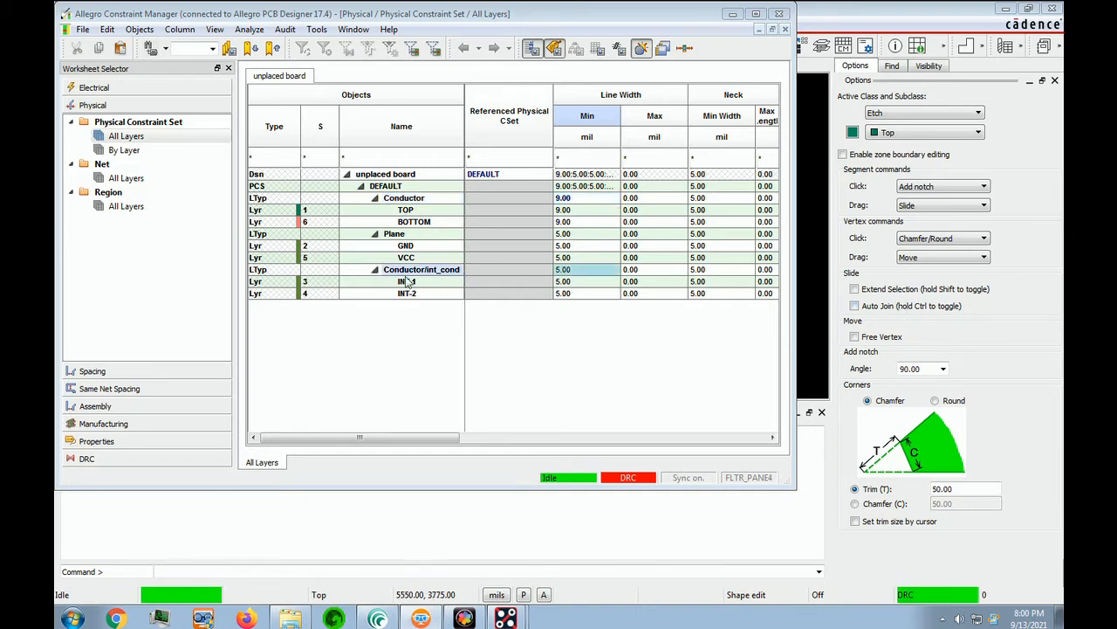
pyautogui.click(589, 272)
pyautogui.write('7')
pyautogui.press('Return')
pyautogui.click(576, 235)
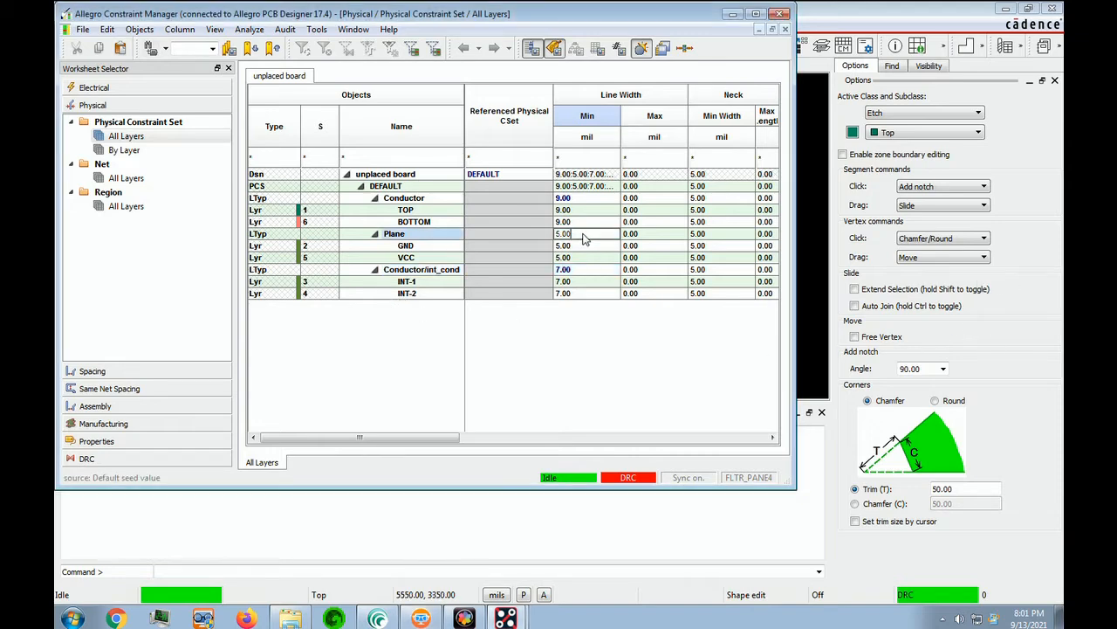
pyautogui.click(567, 236)
pyautogui.write('7')
pyautogui.press('Return')
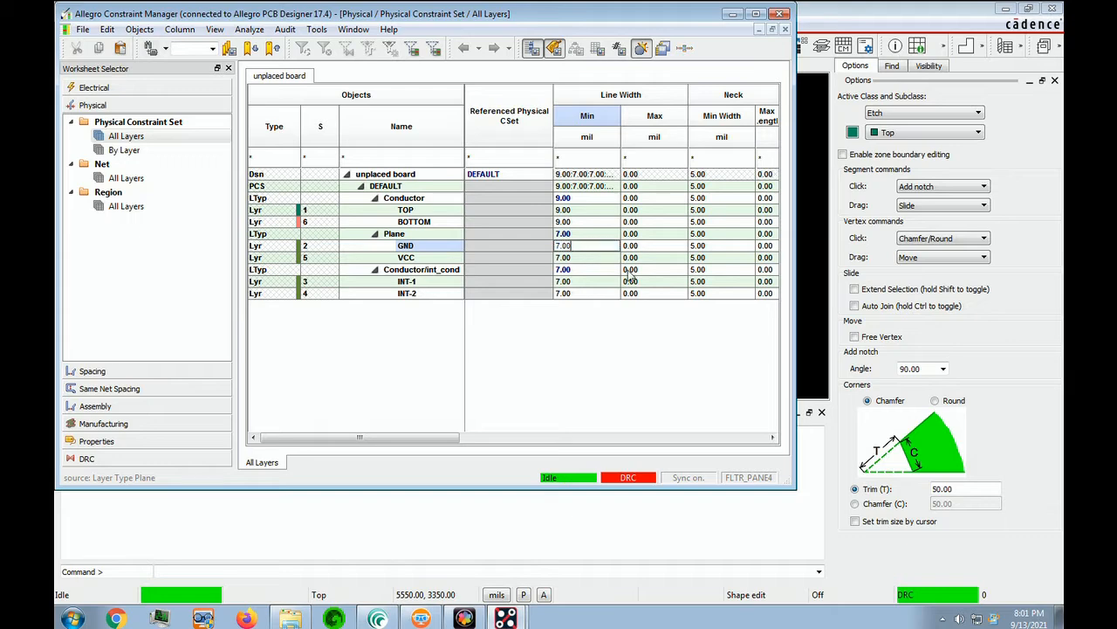
pyautogui.click(997, 284)
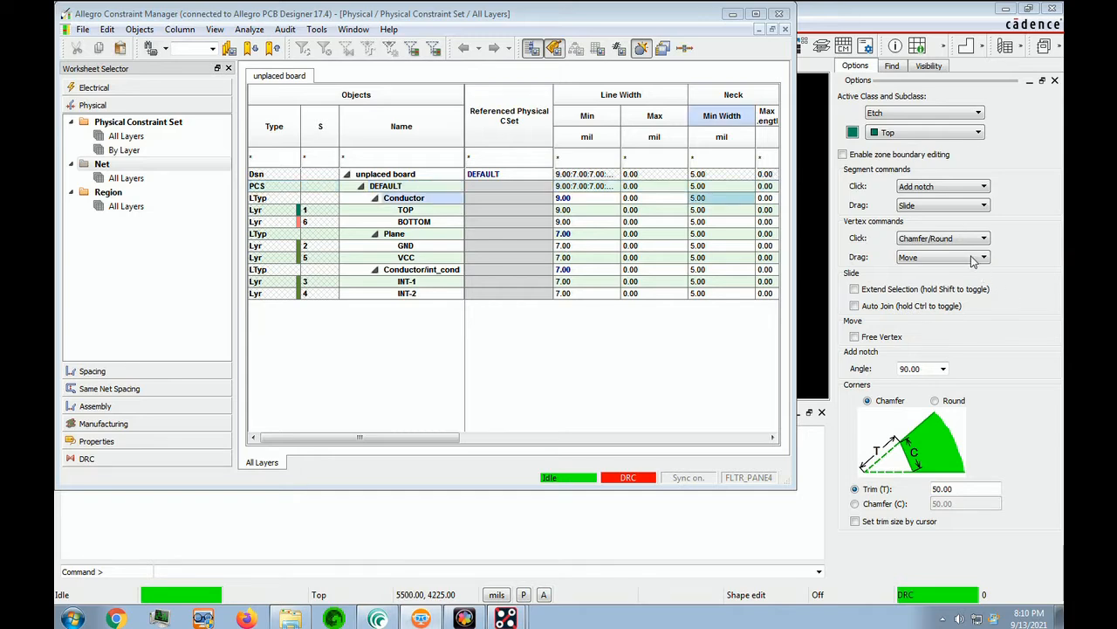
# Step: Enter Neck Min Width of 9 mil for Conductor, and 7 mil for Plane and Conductor/int_cond
pyautogui.write('9')
pyautogui.press('Return')
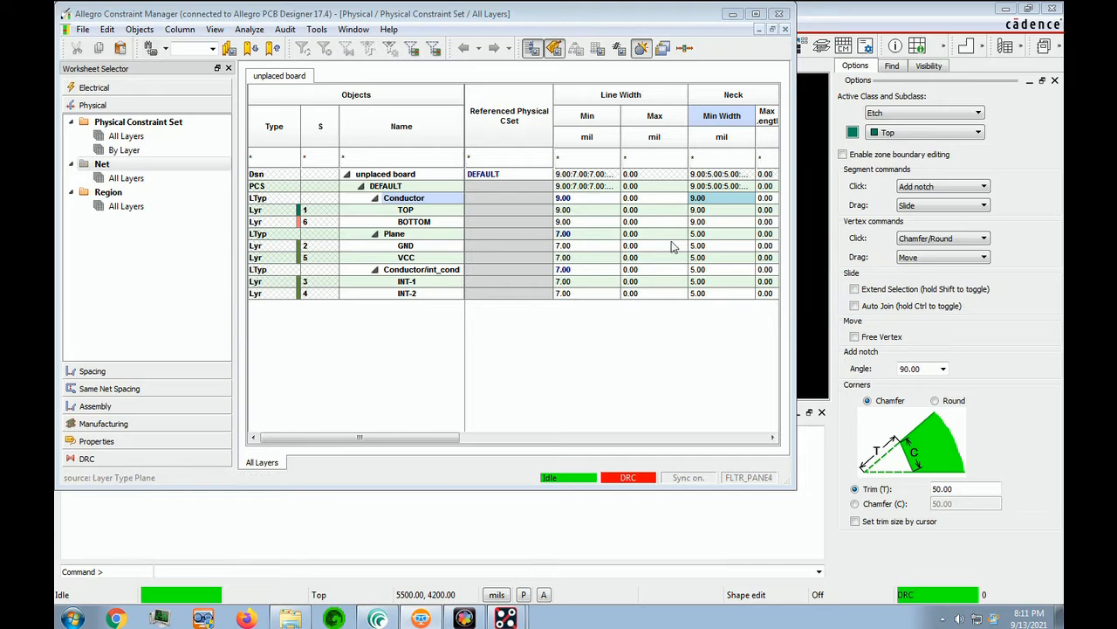
pyautogui.click(716, 241)
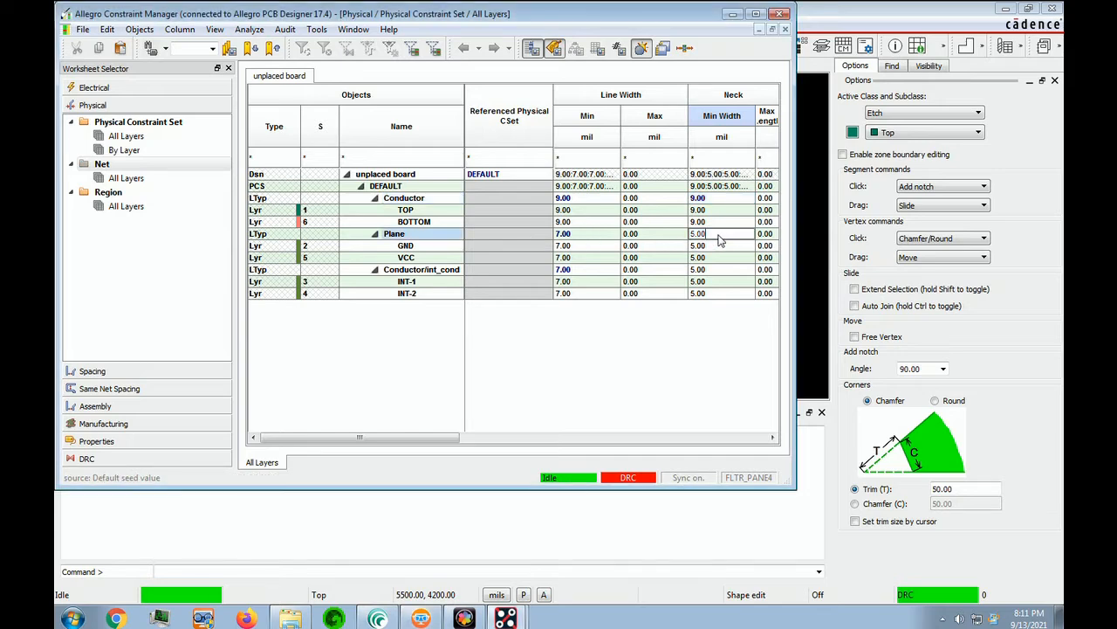
pyautogui.write('7')
pyautogui.press('Return')
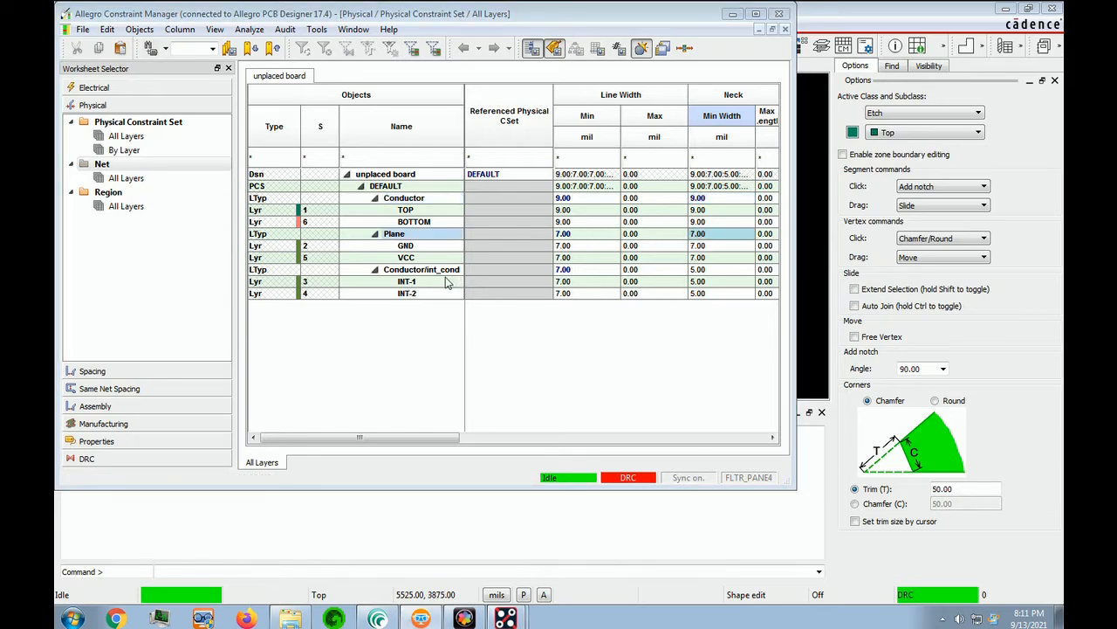
pyautogui.click(703, 272)
pyautogui.write('7')
pyautogui.press('Return')
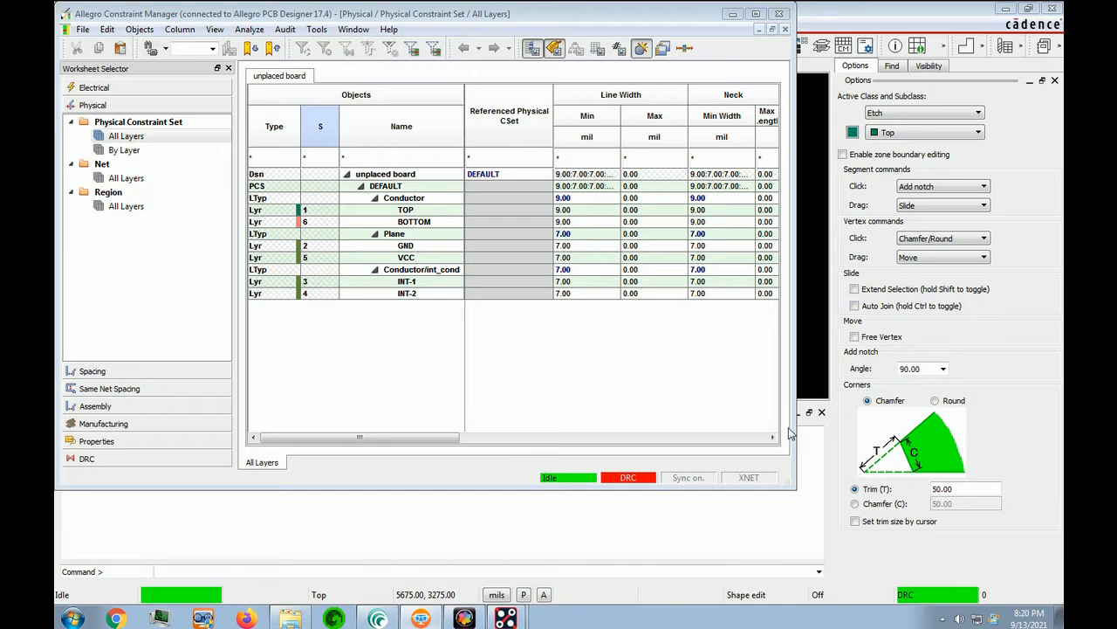
# Step: Create a physical CSet named 8_MIL_LINE via Objects > Create > Physical CSet
pyautogui.click(136, 32)
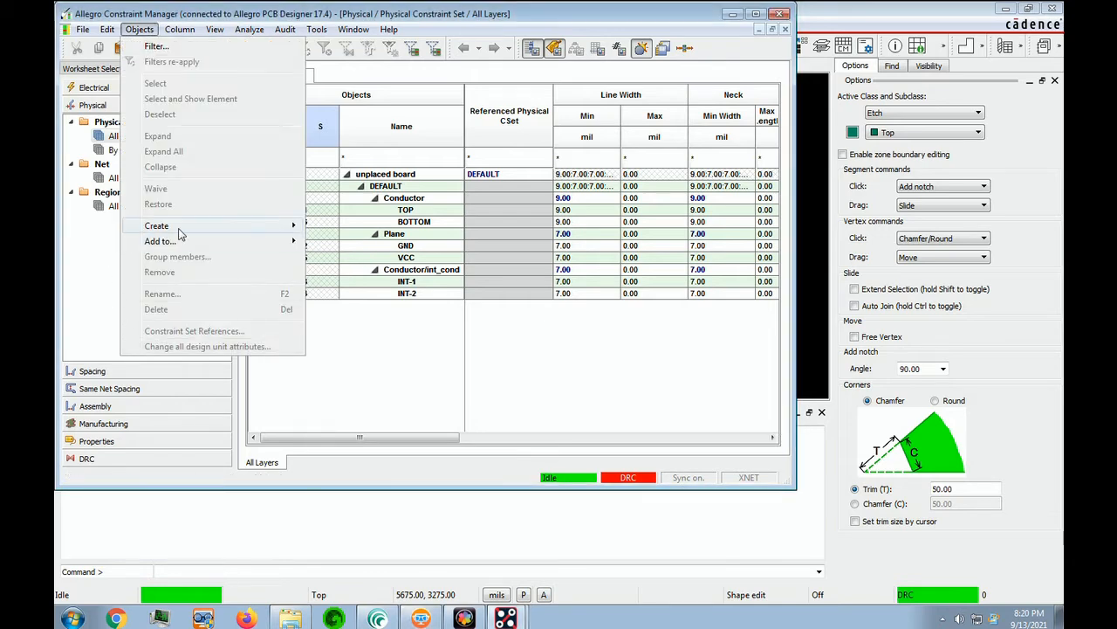
pyautogui.moveTo(180, 234)
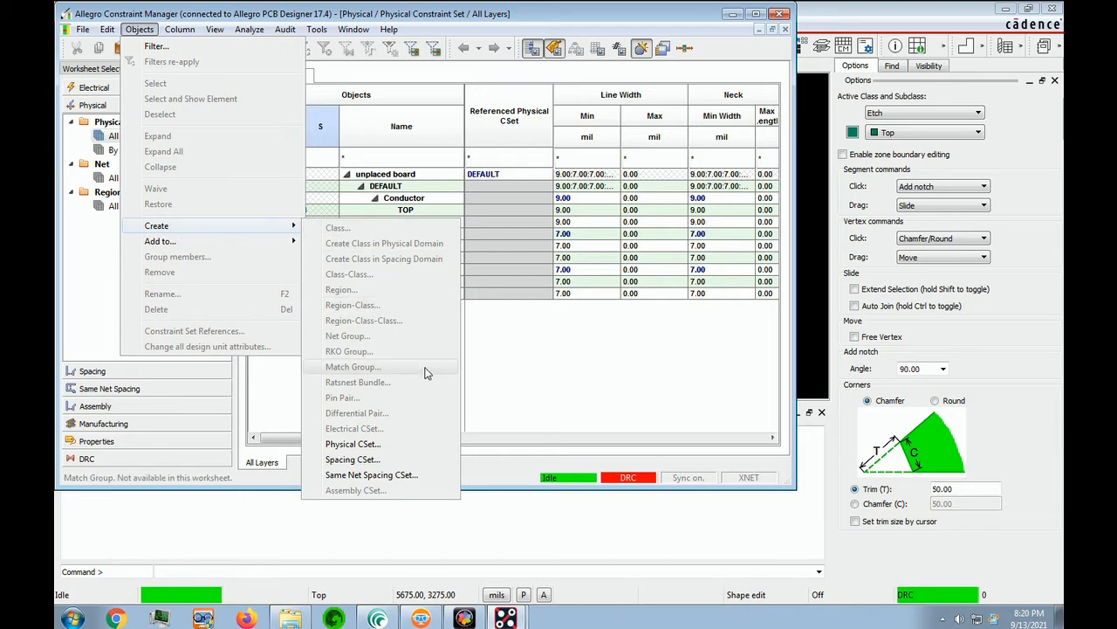
pyautogui.click(352, 445)
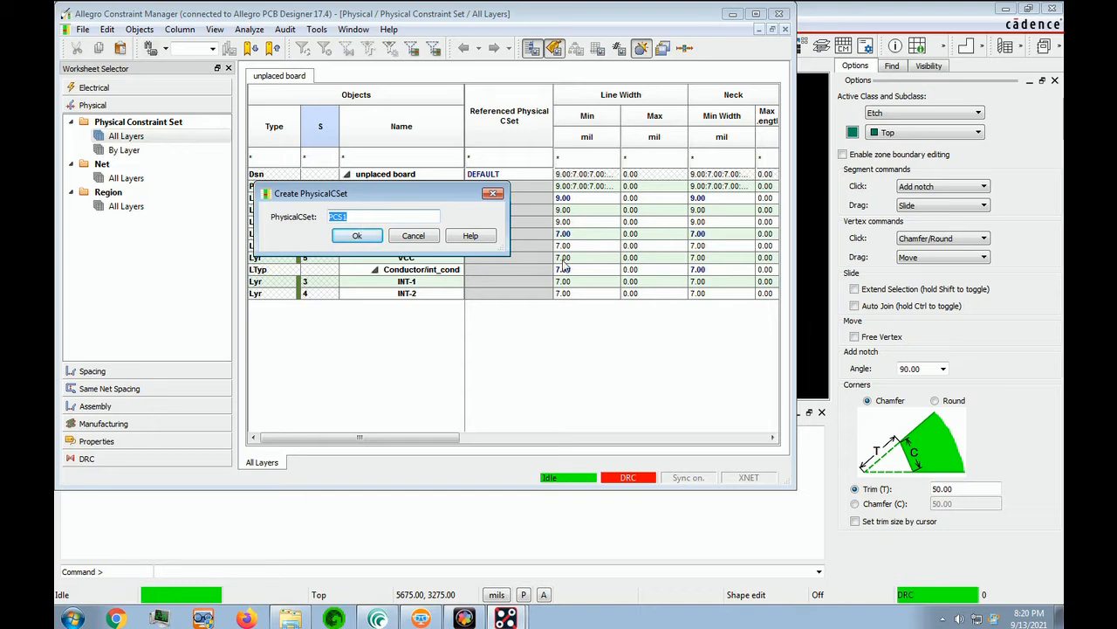
pyautogui.click(784, 420)
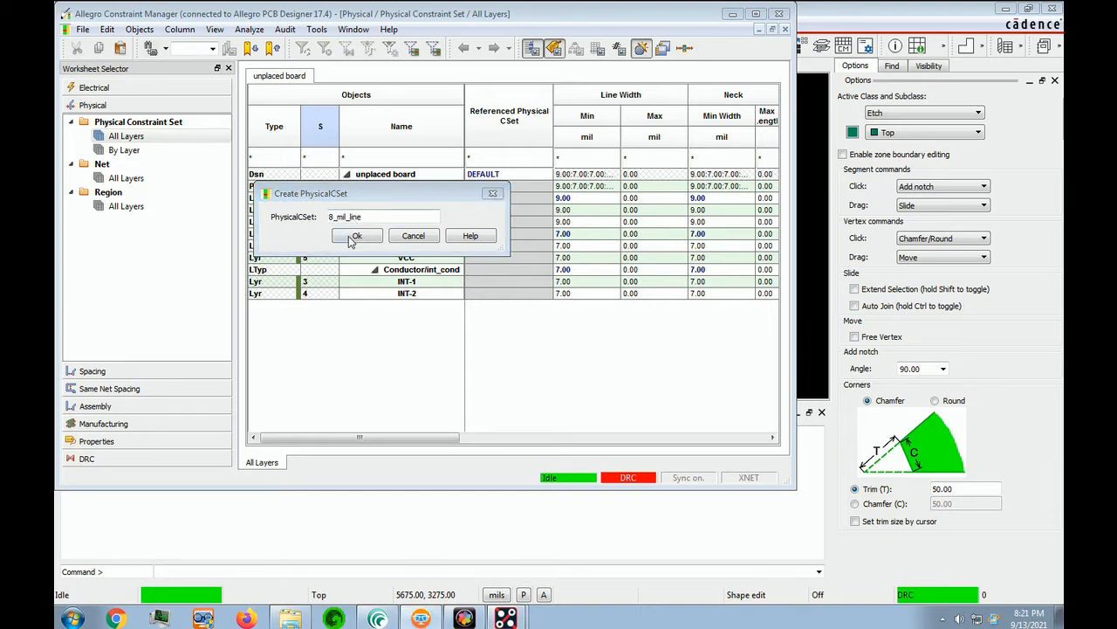
pyautogui.click(355, 238)
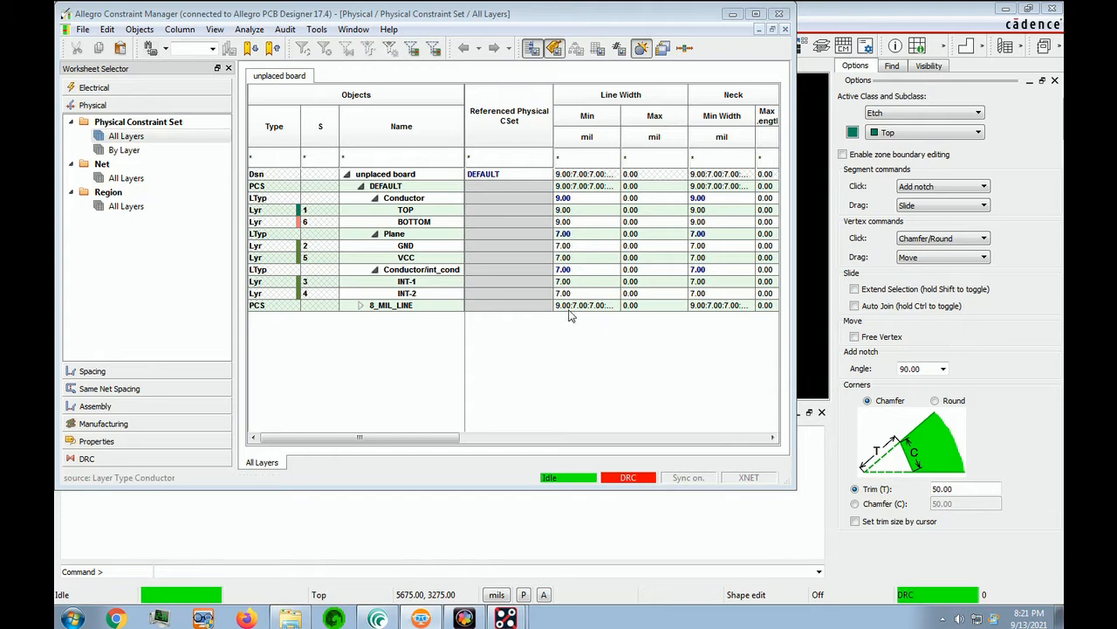
# Step: Set both Line Width Min and Neck Min Width to 8 mil in the 8_MIL_LINE row
pyautogui.click(602, 306)
pyautogui.click(604, 306)
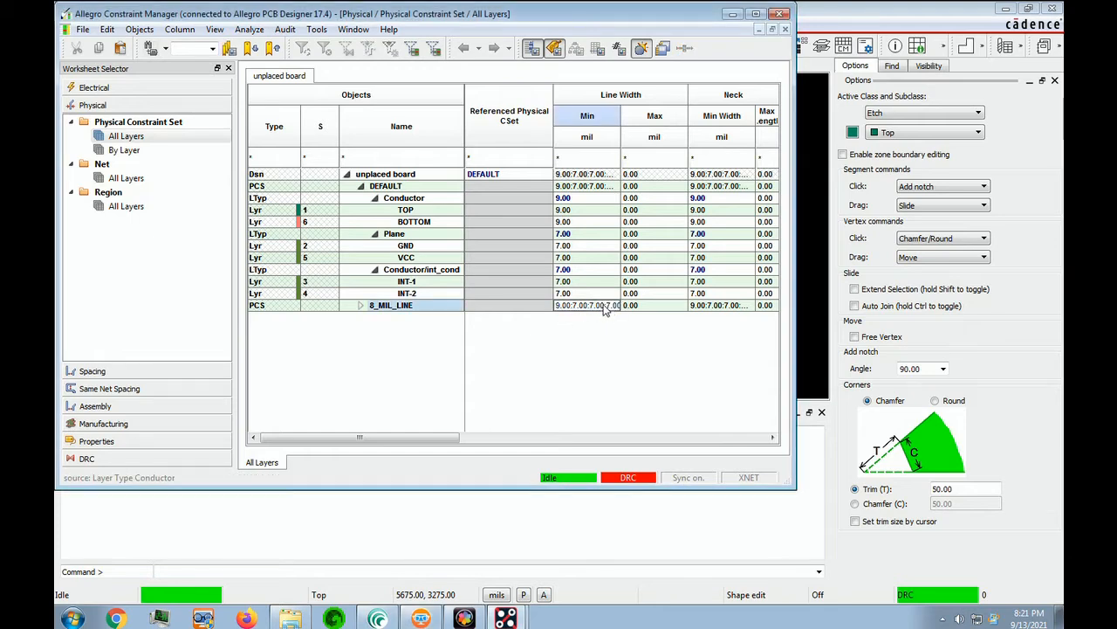
pyautogui.doubleClick(616, 306)
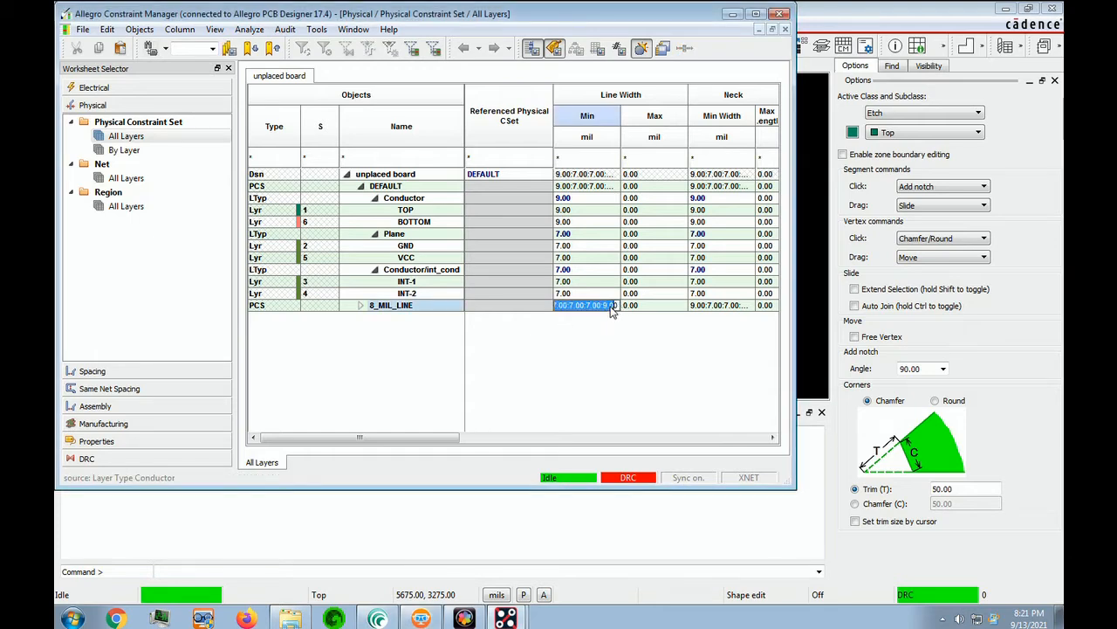
pyautogui.write('8')
pyautogui.press('Return')
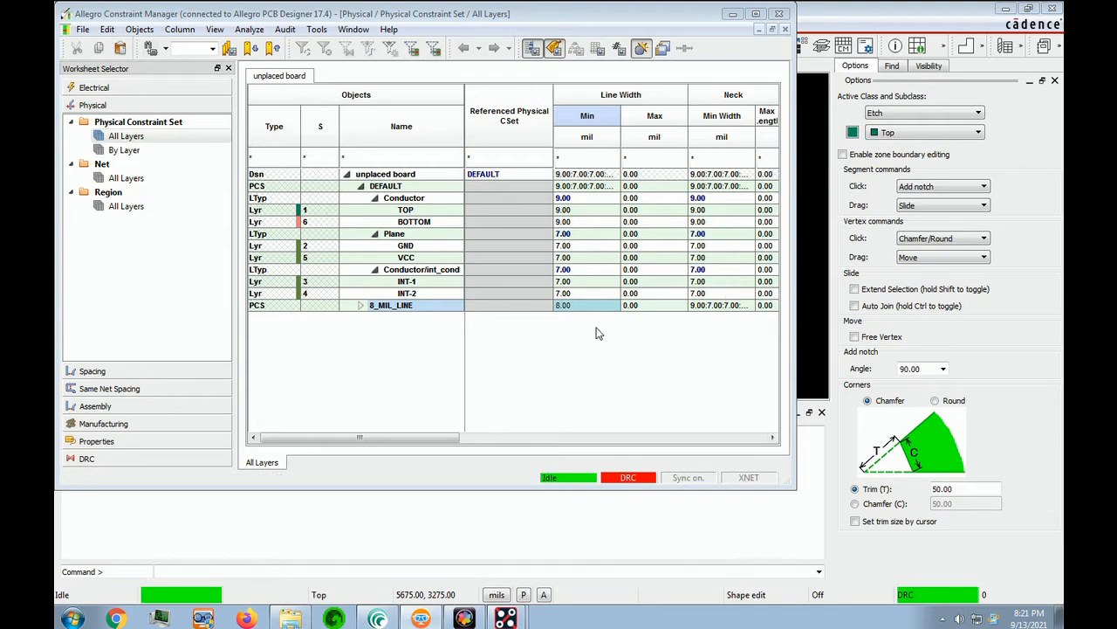
pyautogui.click(744, 306)
pyautogui.write('8')
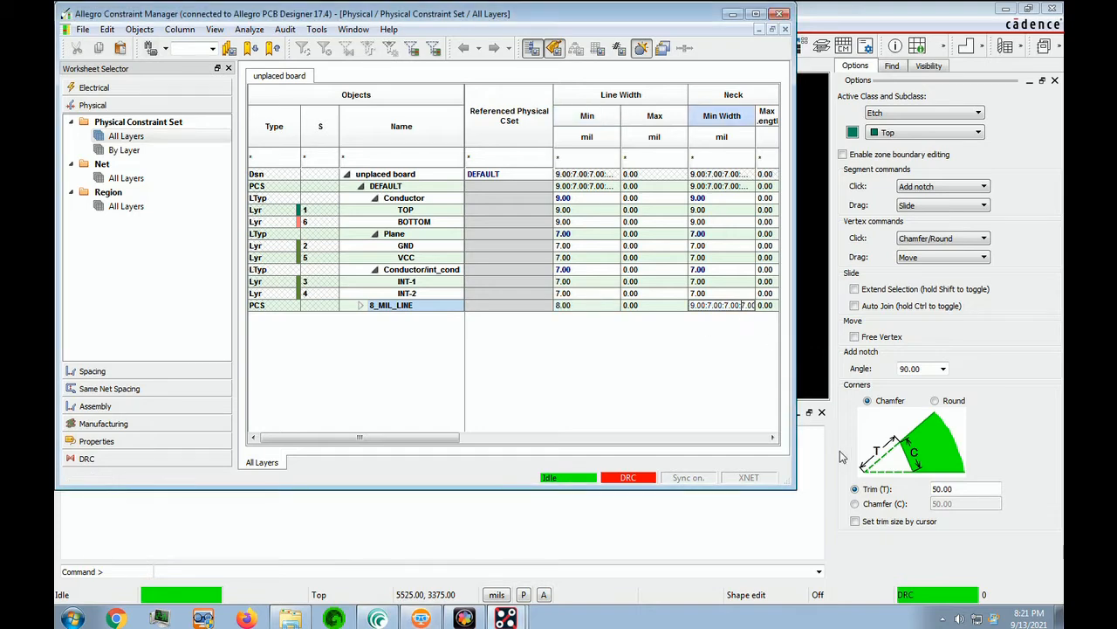
pyautogui.press('Return')
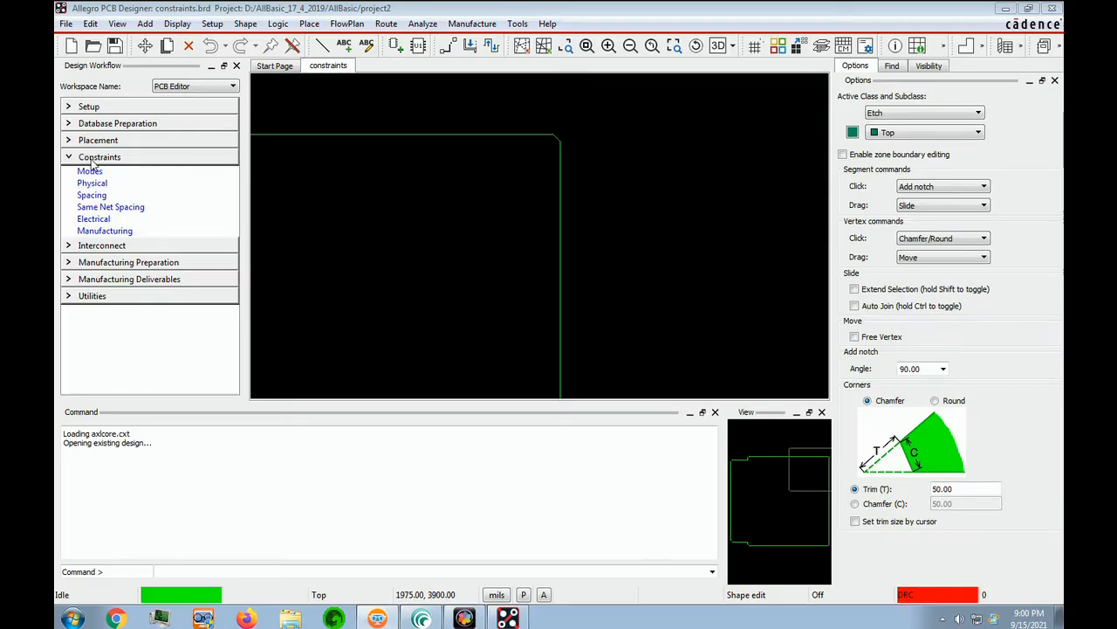
# Step: Show the Physical Net All Layers worksheet, filtered by vclk* to list vclka and vclkc
pyautogui.click(92, 159)
pyautogui.click(92, 159)
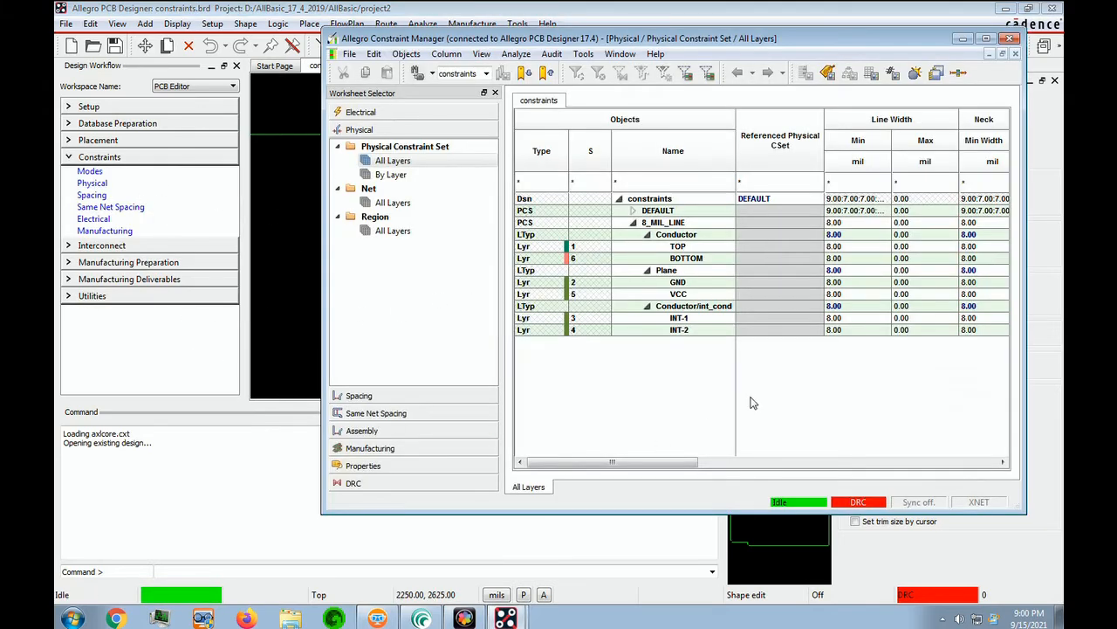
pyautogui.click(391, 202)
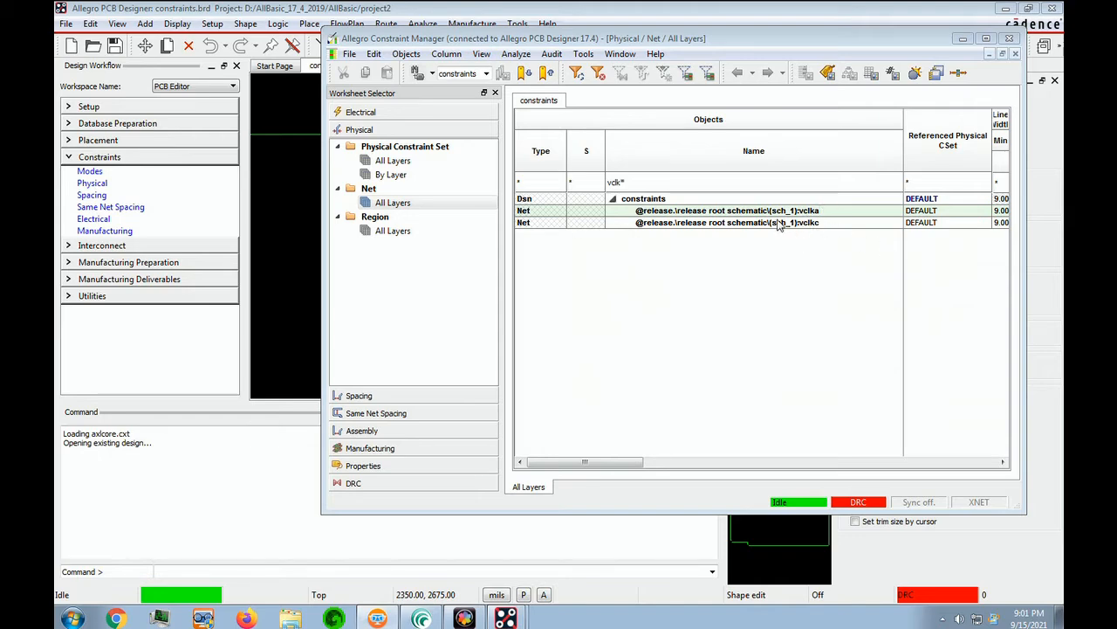
# Step: Select the vclka and vclkc nets and choose Create > Class from their context menu
pyautogui.keyDown('shift'); pyautogui.click(845, 223); pyautogui.keyUp('shift')
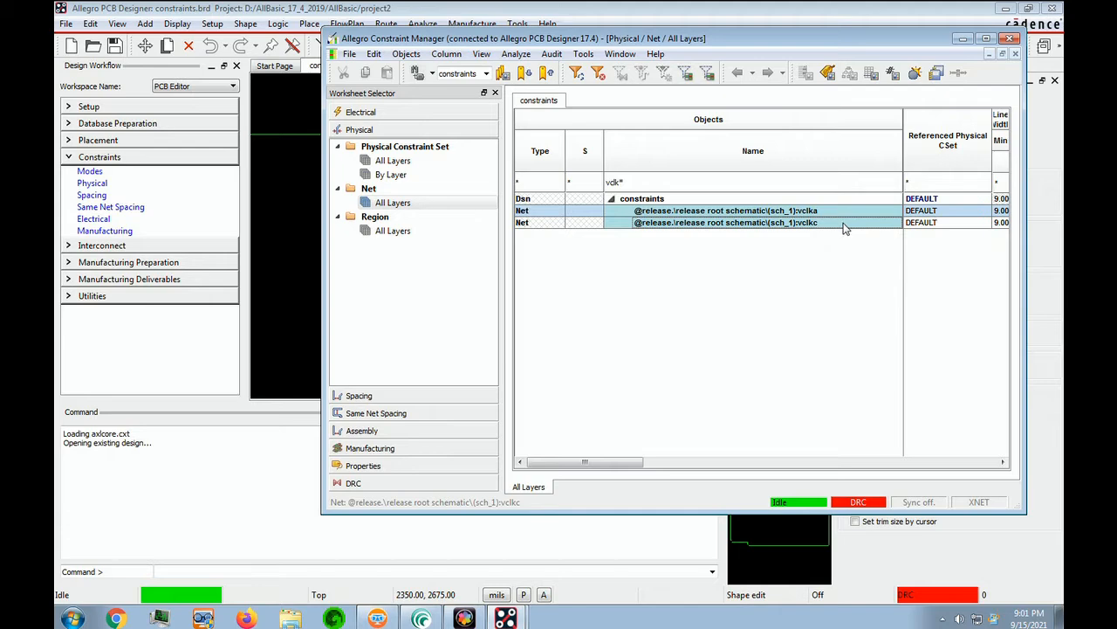
pyautogui.rightClick(701, 213)
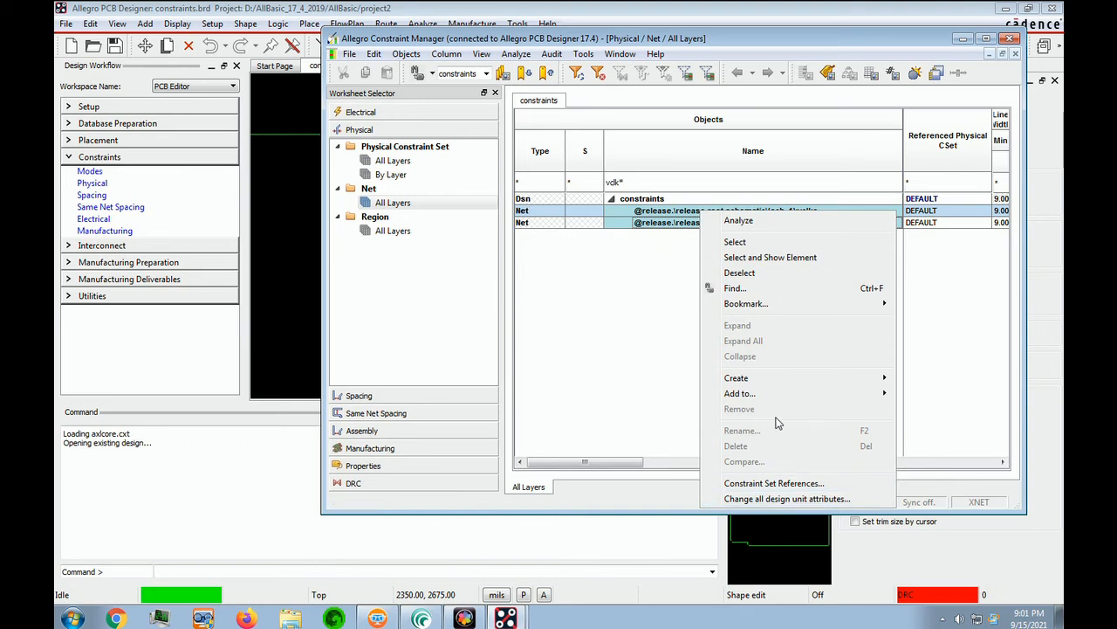
pyautogui.moveTo(803, 378)
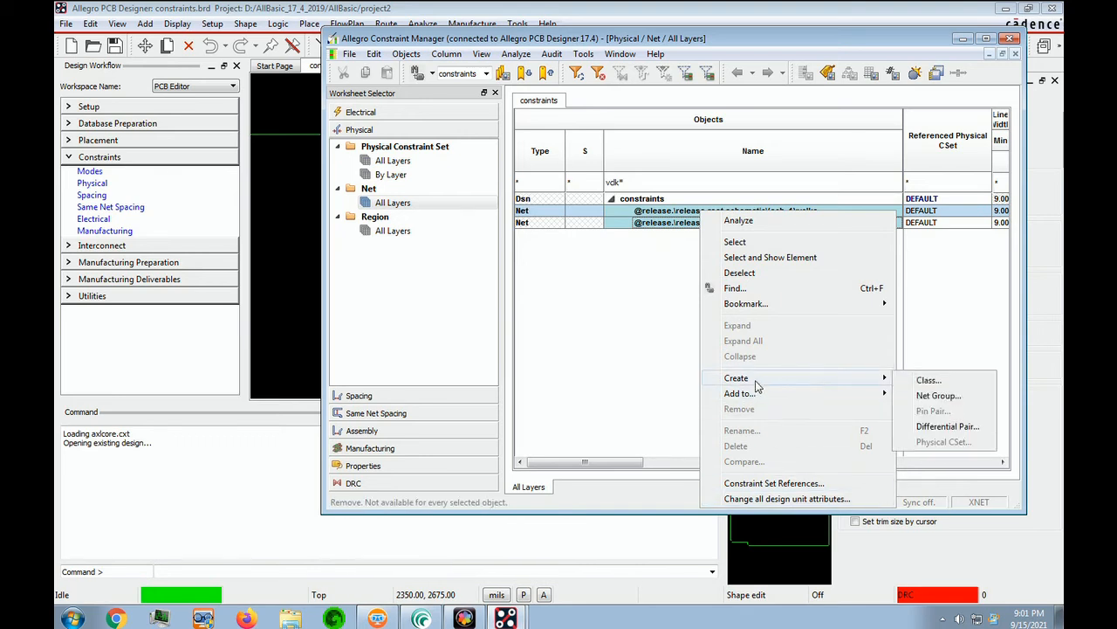
pyautogui.click(943, 382)
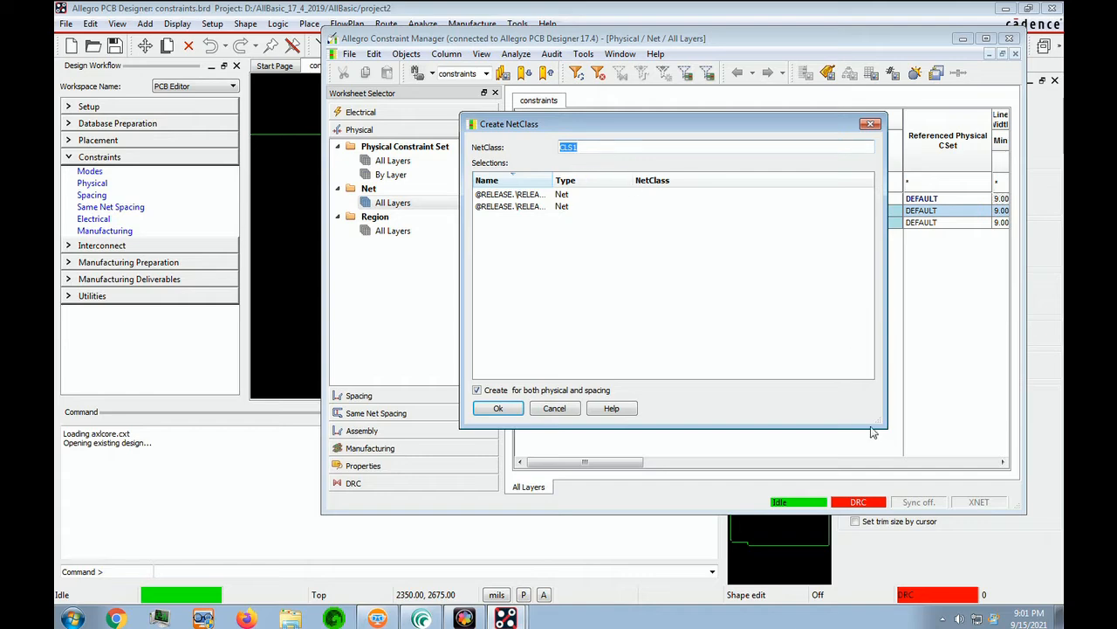
# Step: Name the new net class SYNC, then expand SYNC(2) in the Net worksheet
pyautogui.click(823, 430)
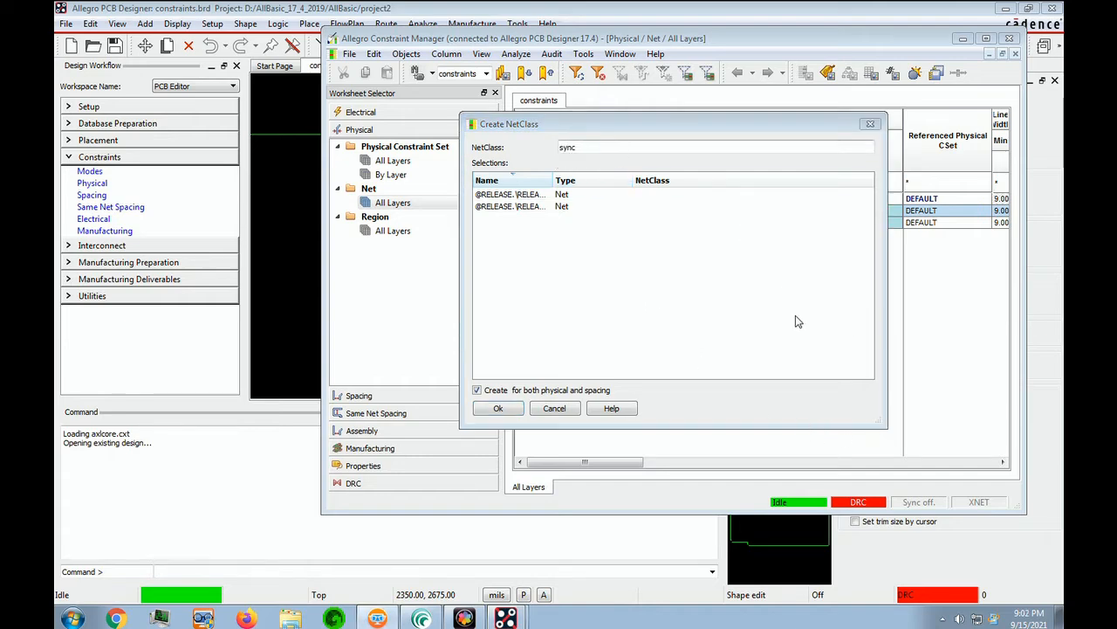
pyautogui.click(497, 408)
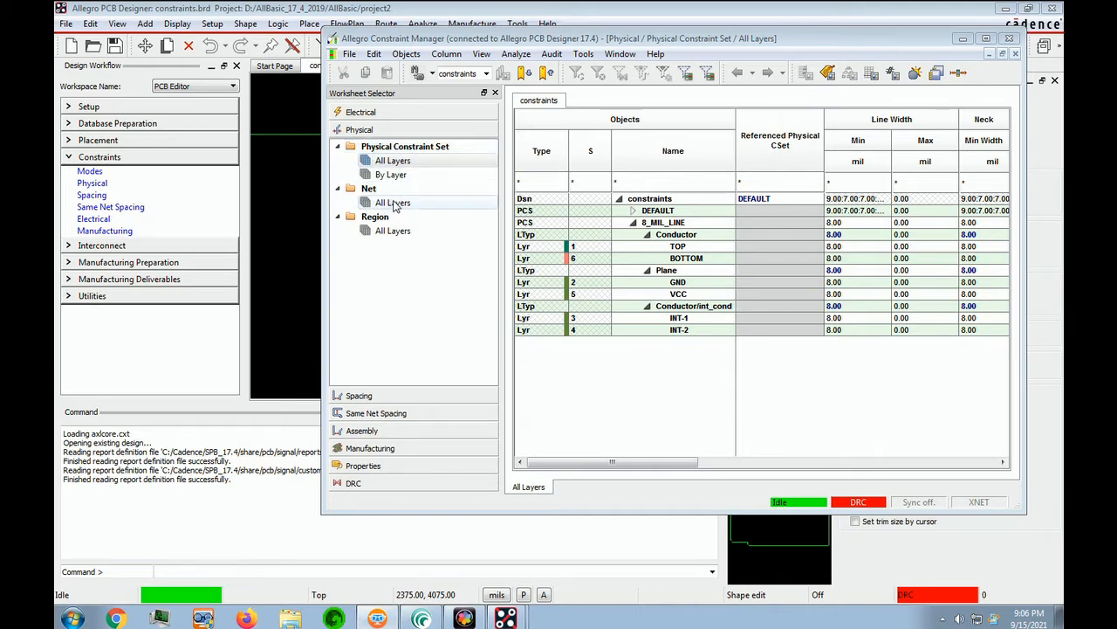
pyautogui.click(392, 204)
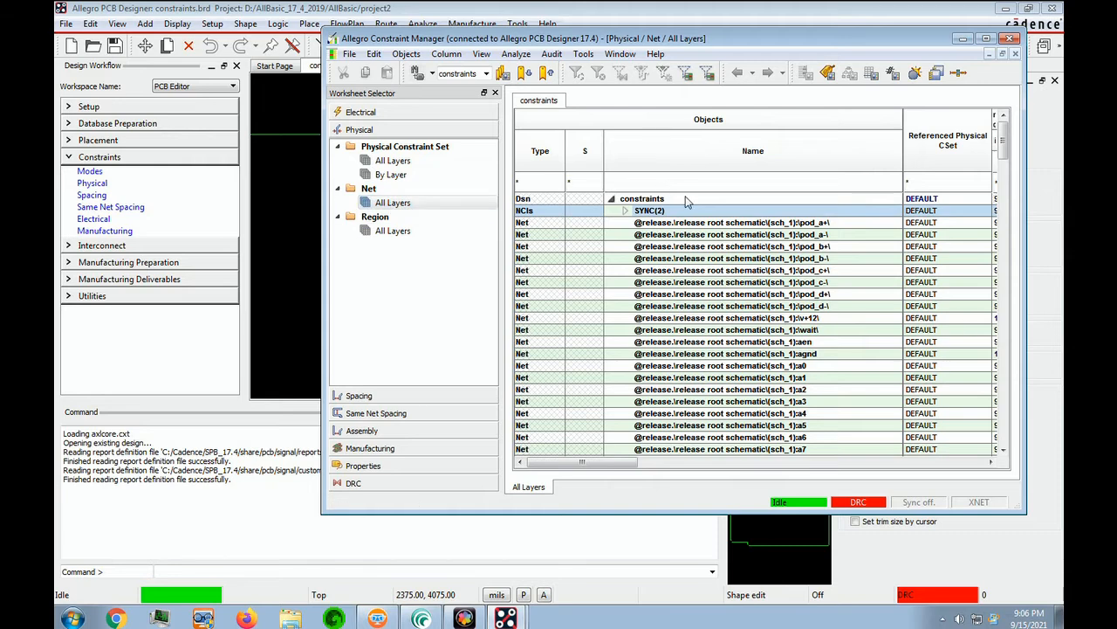
pyautogui.click(625, 211)
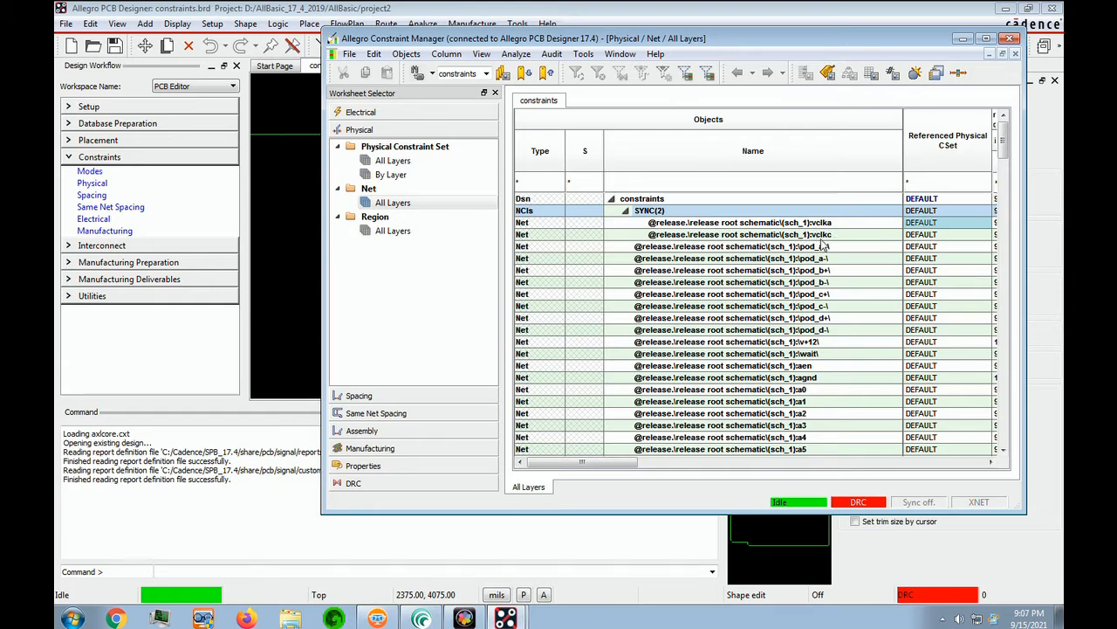
# Step: Set Referenced Physical CSet to 8_MIL_LINE for vclka and vclkc, then close Constraint Manager
pyautogui.click(936, 225)
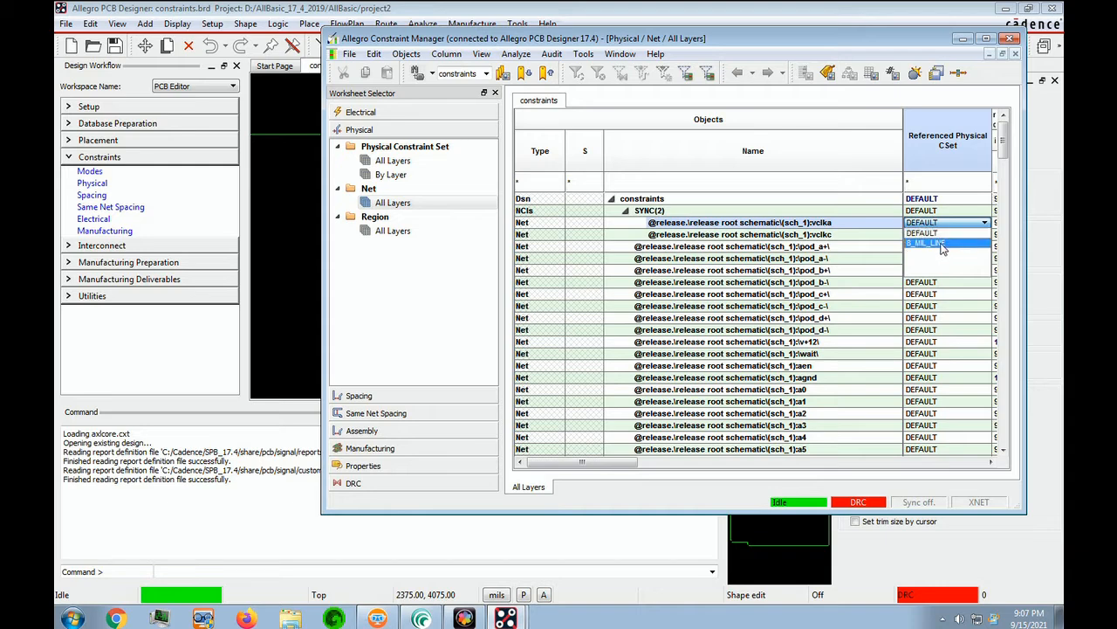
pyautogui.click(943, 245)
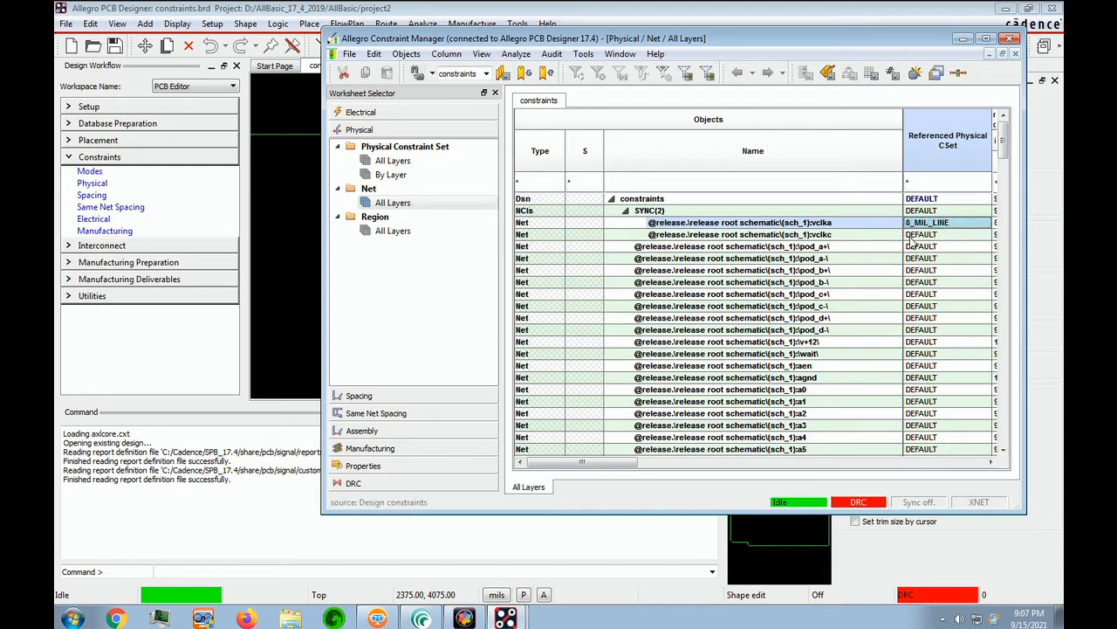
pyautogui.click(931, 235)
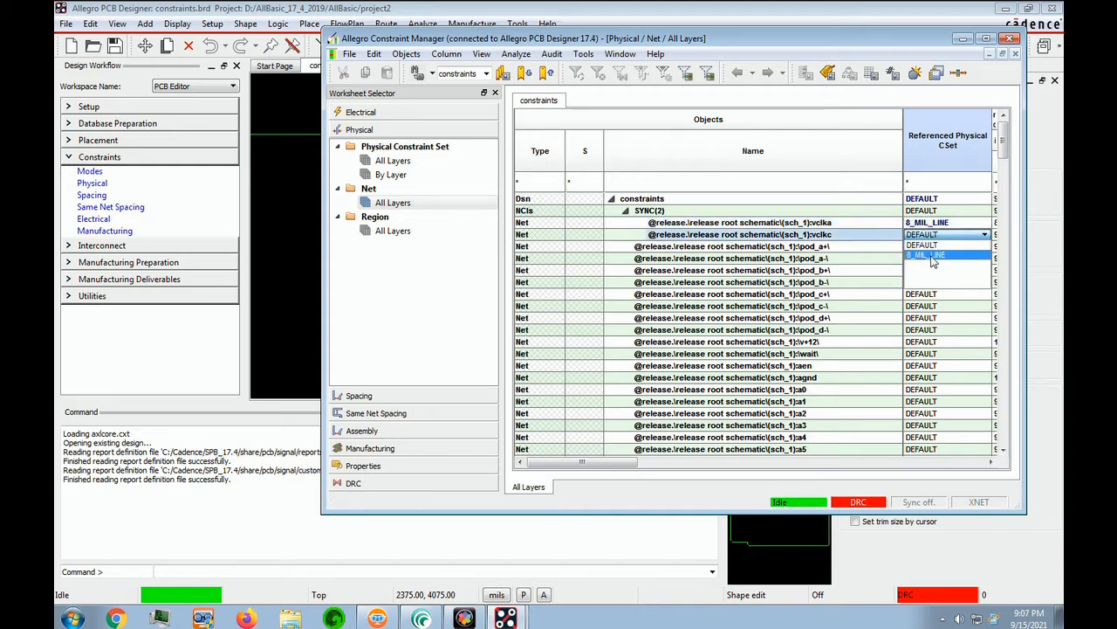
pyautogui.click(936, 258)
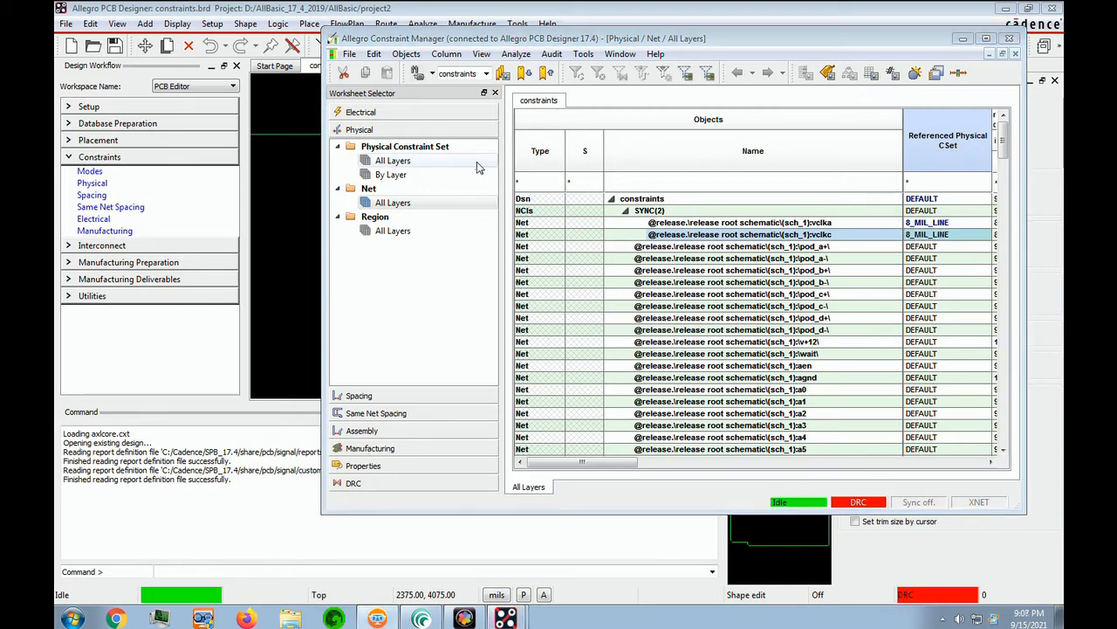
pyautogui.click(1015, 55)
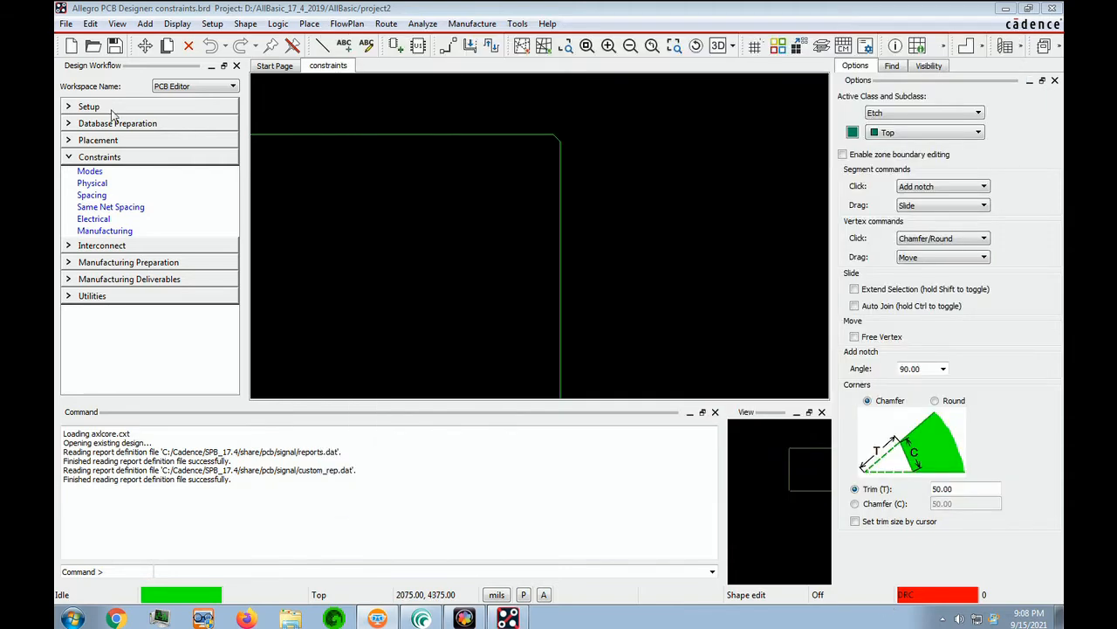
# Step: Save the board as constraints.brd, overwriting the existing file
pyautogui.click(65, 24)
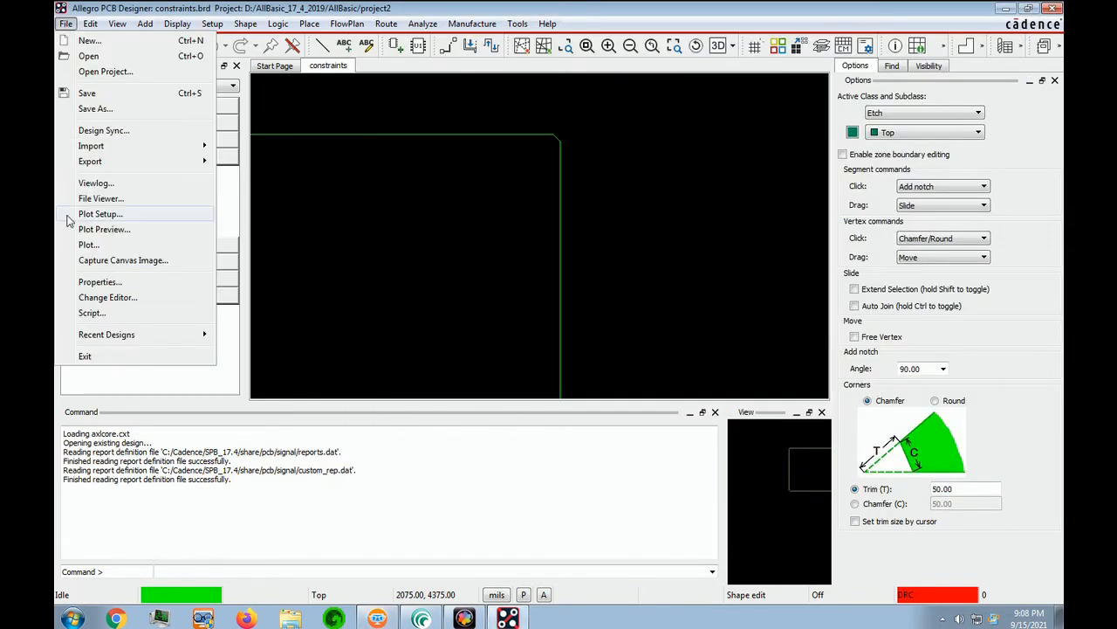
pyautogui.click(99, 100)
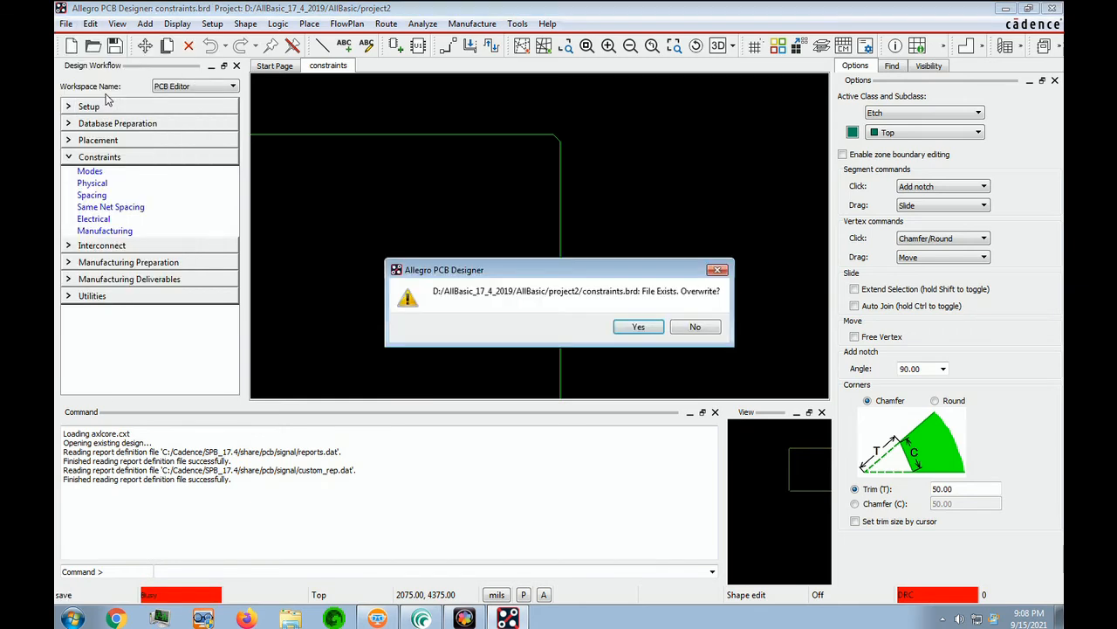
pyautogui.click(635, 330)
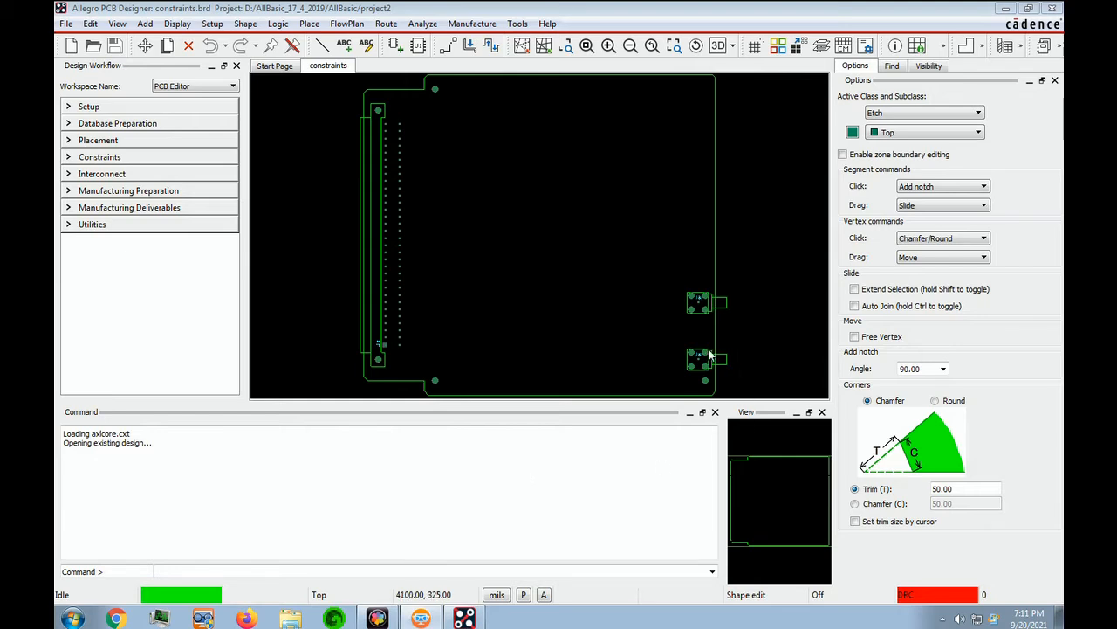
# Step: In the all-layers spacing worksheet, set the DEFAULT Conductor spacing values to 9 mil
pyautogui.click(81, 105)
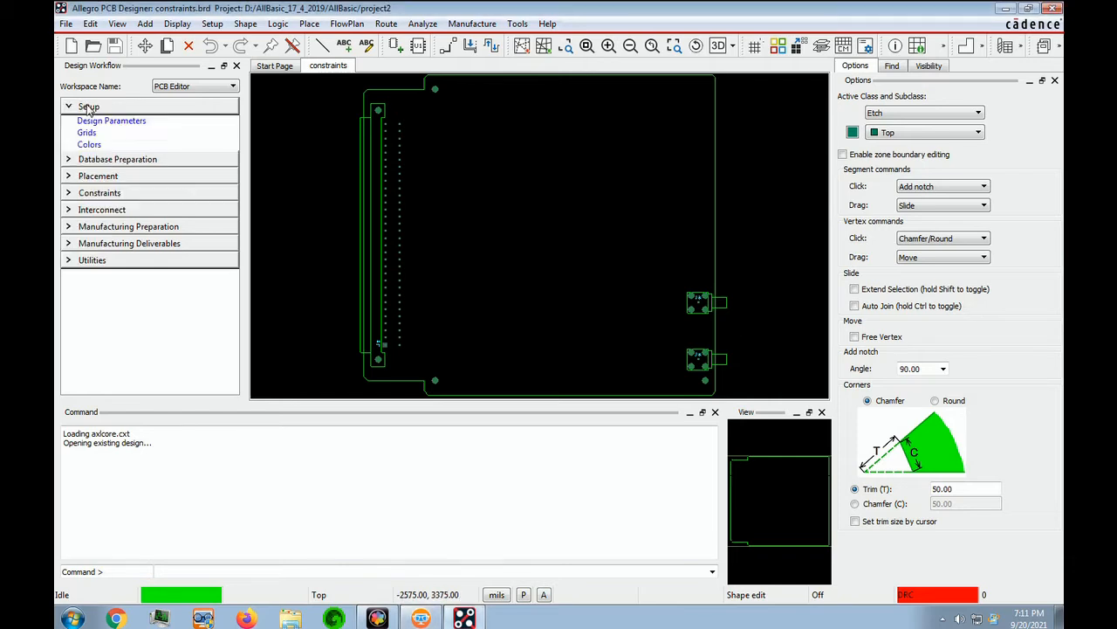
pyautogui.click(92, 195)
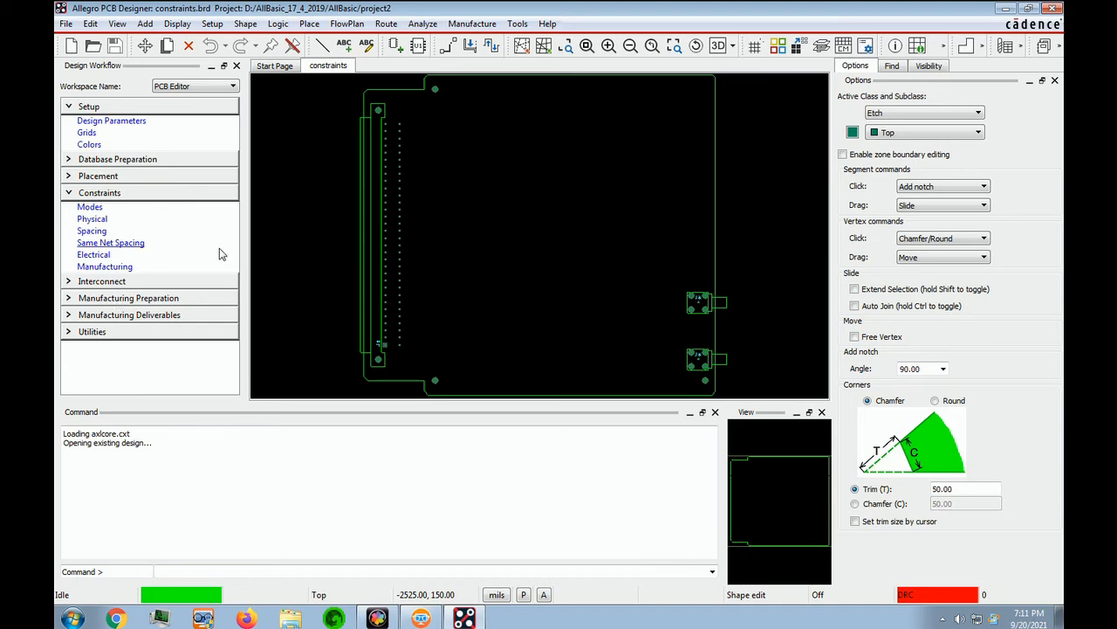
pyautogui.click(81, 232)
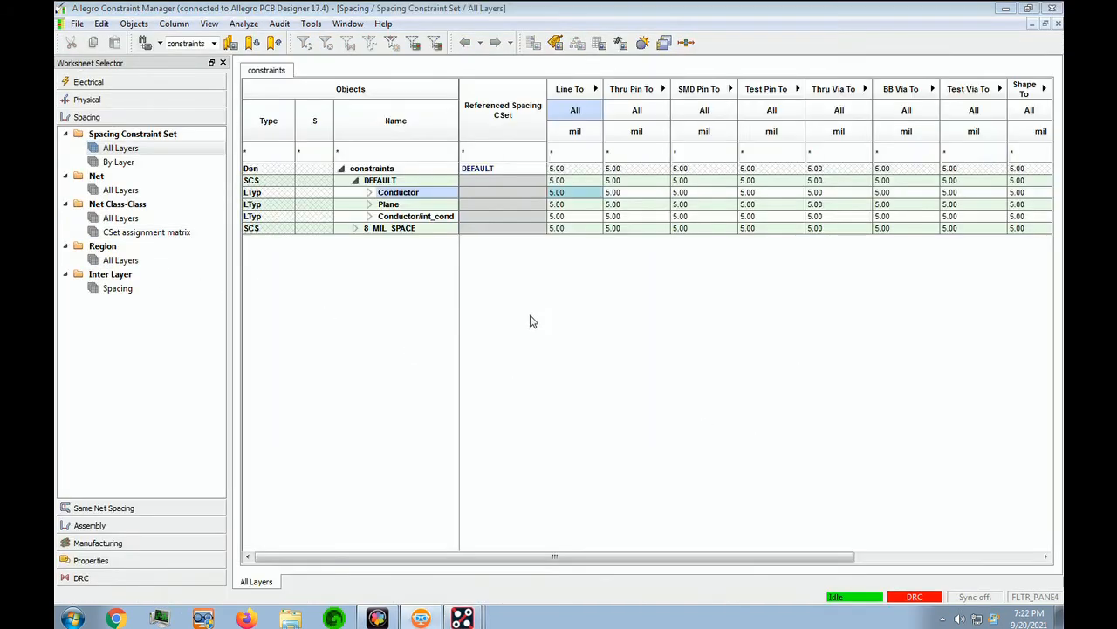
pyautogui.click(563, 206)
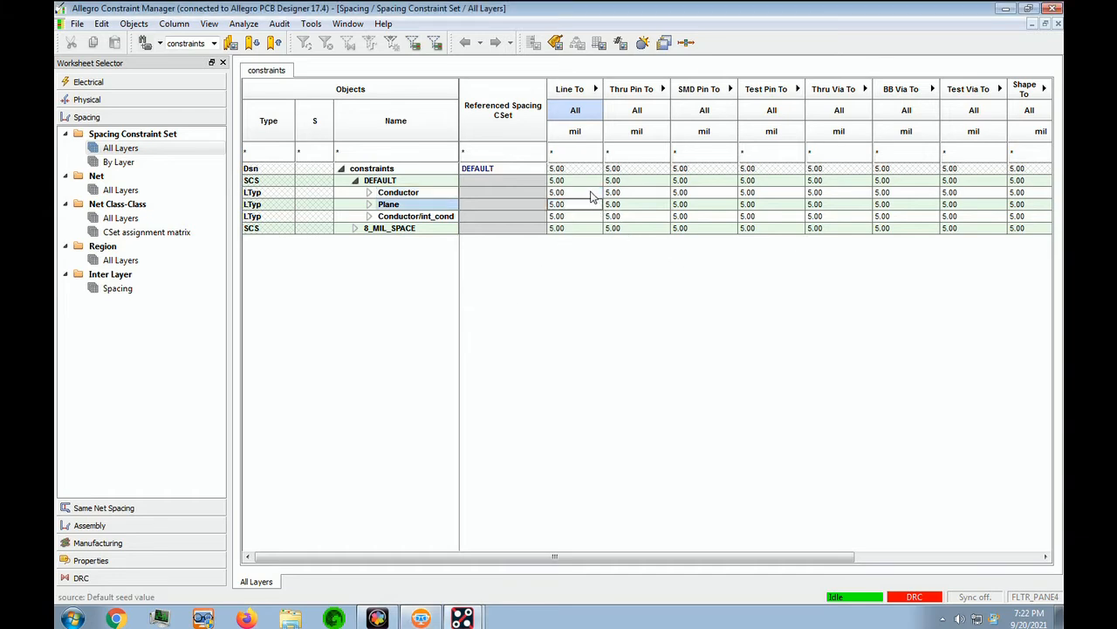
pyautogui.click(591, 192)
pyautogui.moveTo(591, 192); pyautogui.dragTo(1047, 193)
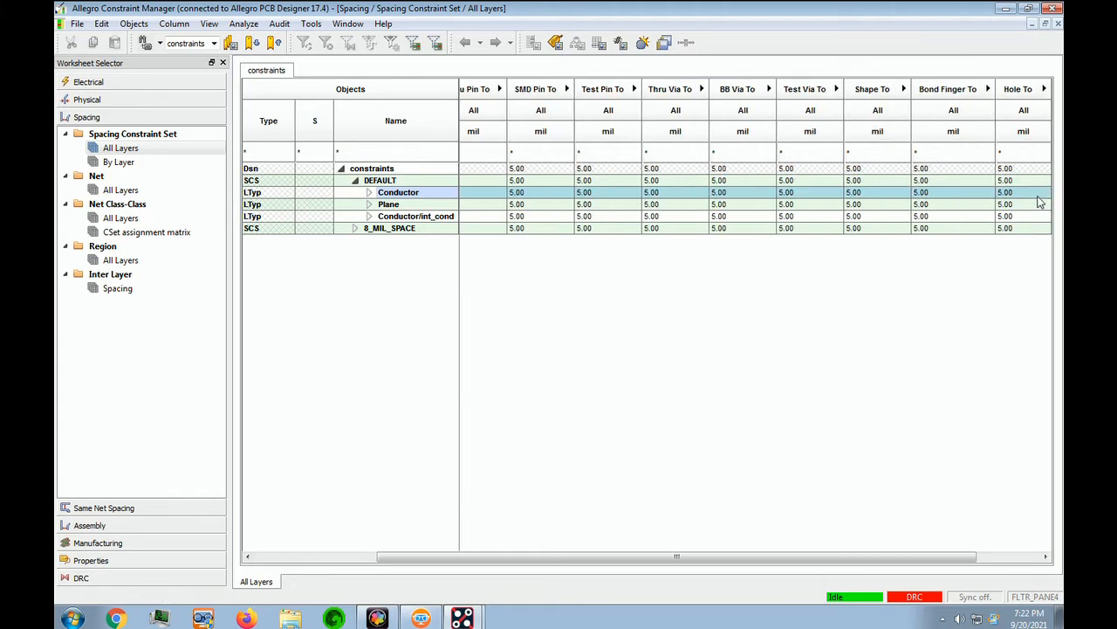
pyautogui.doubleClick(1022, 192)
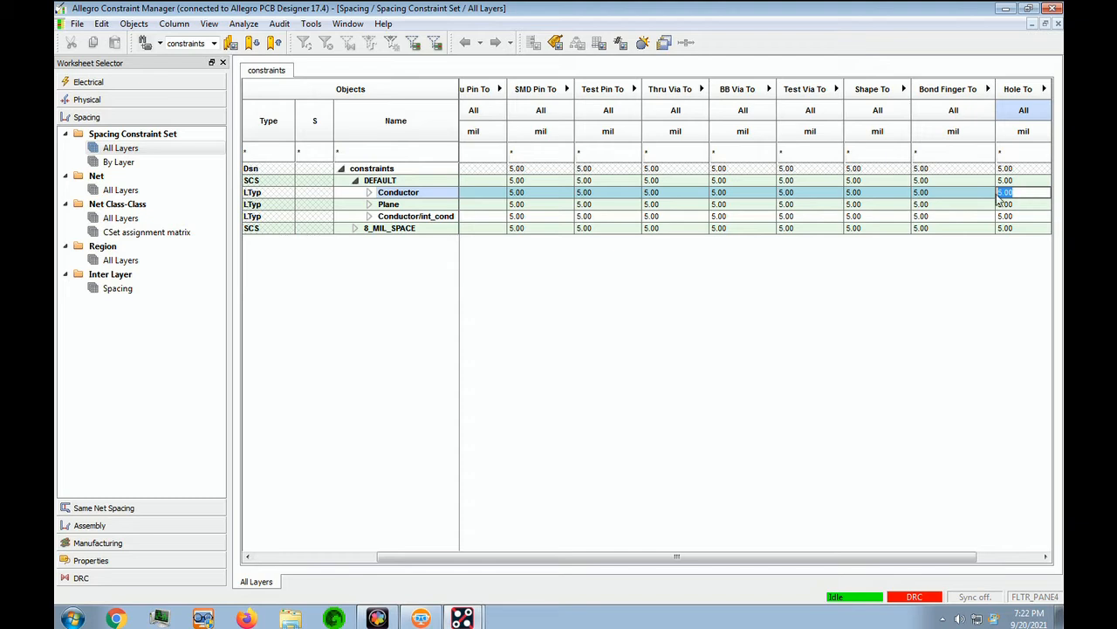
pyautogui.write('9')
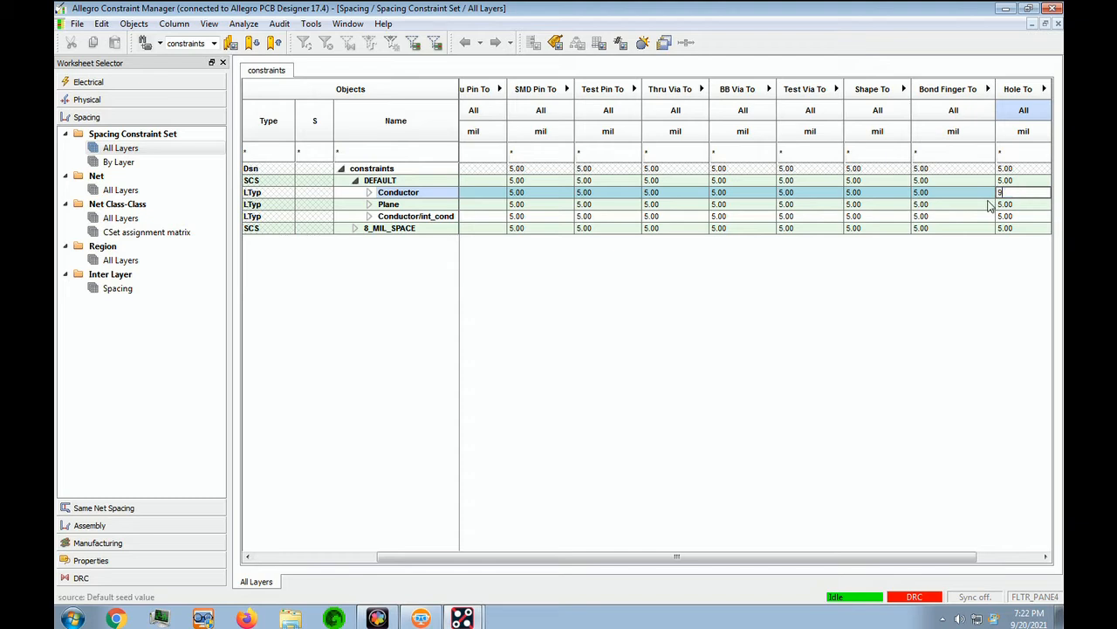
pyautogui.press('Return')
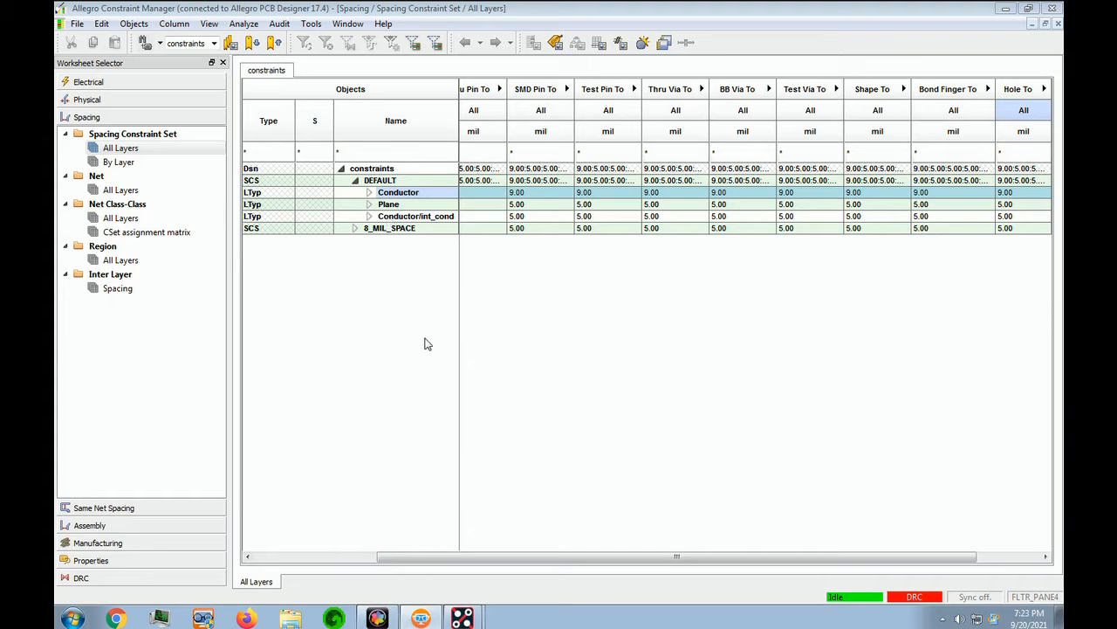
# Step: Set the DEFAULT Plane and Conductor/int_cond spacing values to 7 mil
pyautogui.moveTo(573, 557); pyautogui.dragTo(365, 557)
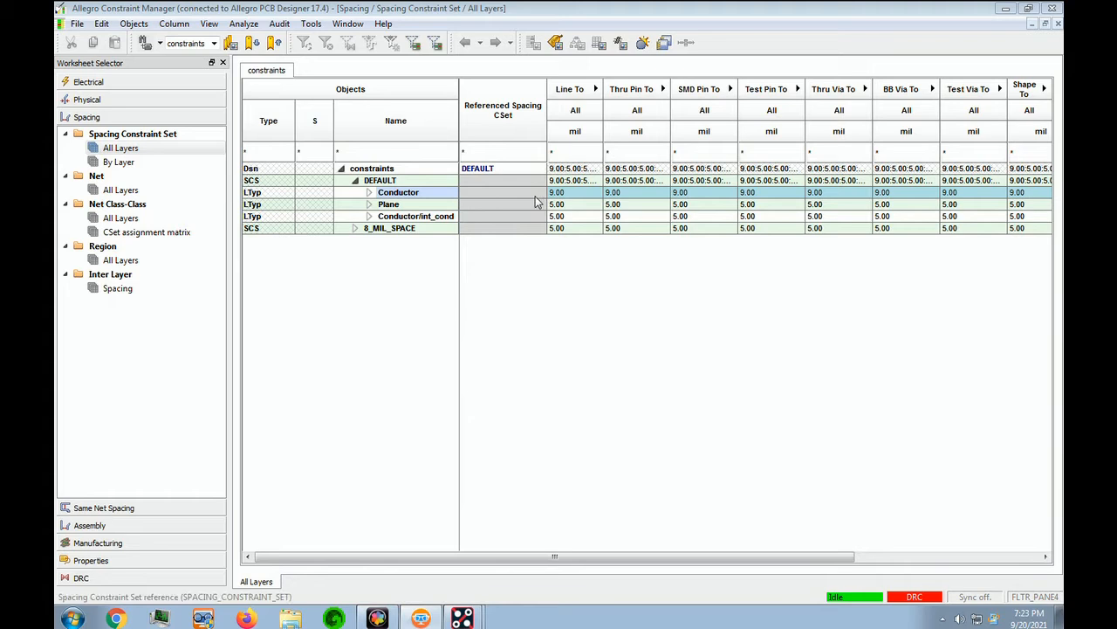
pyautogui.click(575, 207)
pyautogui.moveTo(575, 209); pyautogui.dragTo(1055, 224)
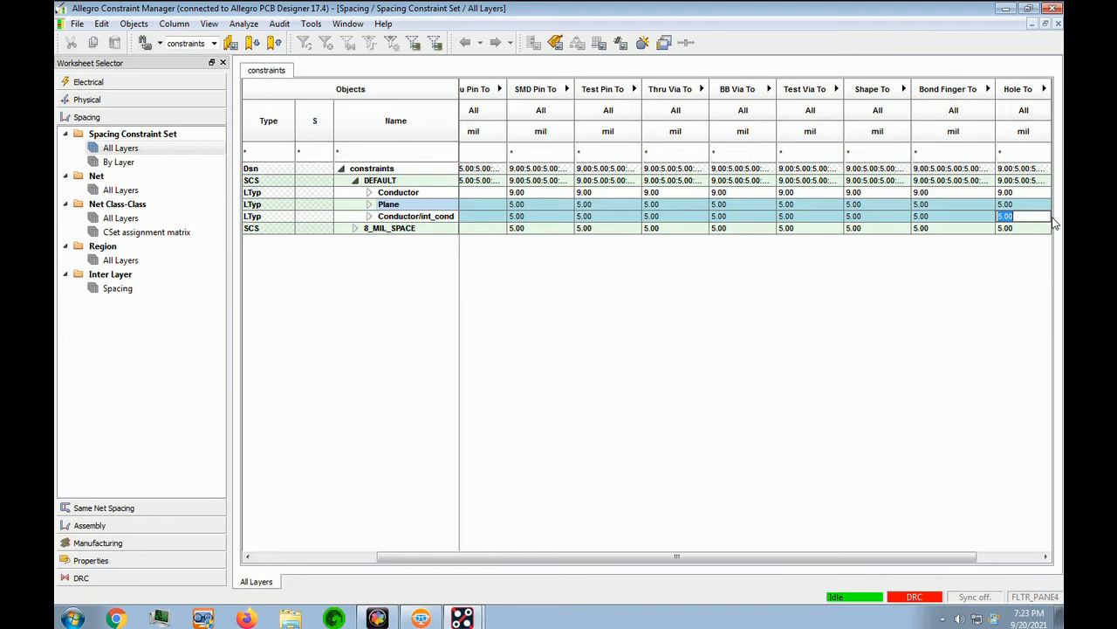
pyautogui.write('7')
pyautogui.press('Return')
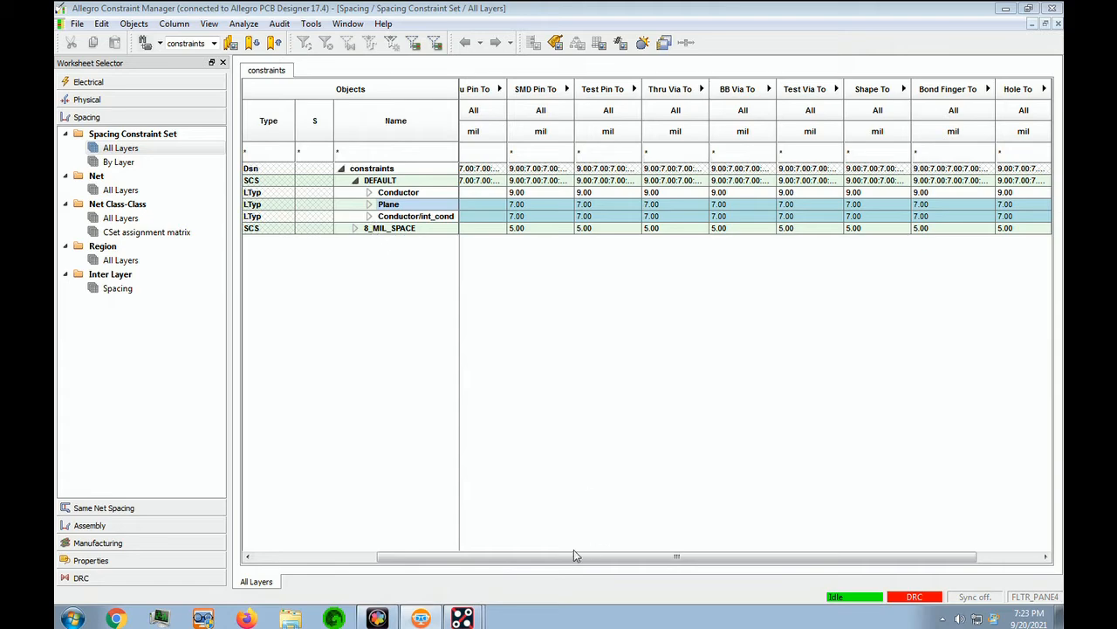
pyautogui.moveTo(567, 557); pyautogui.dragTo(247, 533)
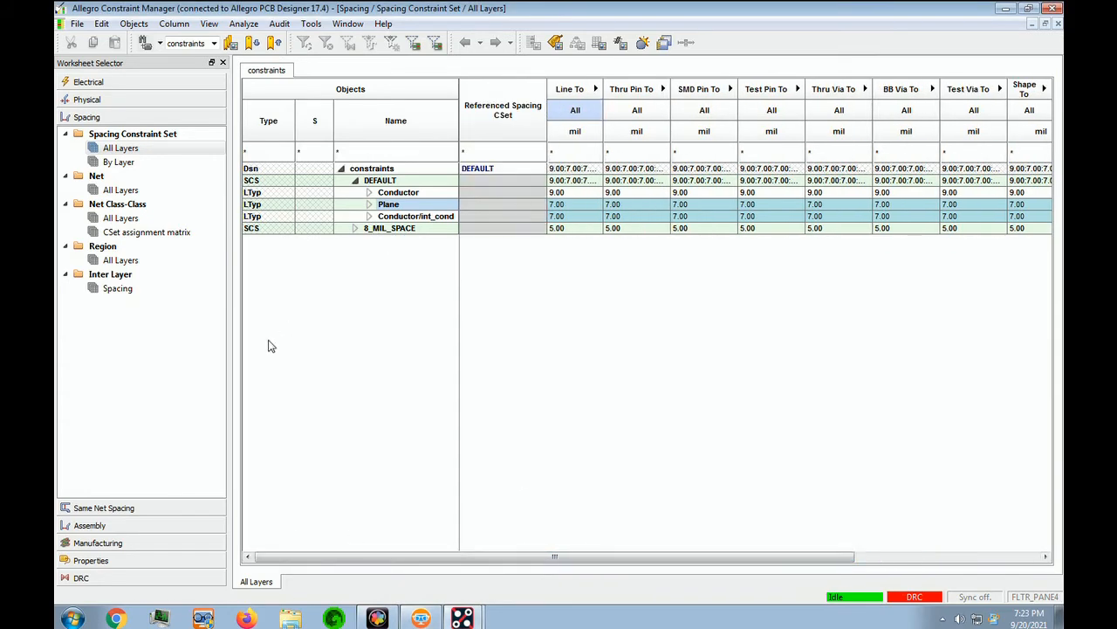
# Step: Set all 8_MIL_SPACE spacing values, through Min BB Via Gap, to 8 mil
pyautogui.click(565, 230)
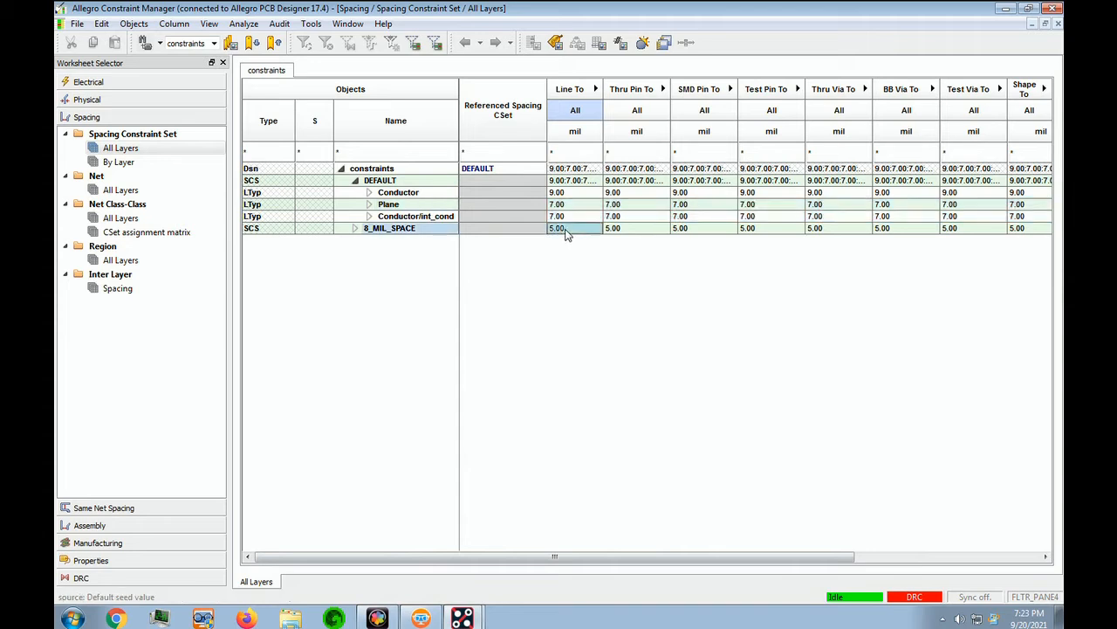
pyautogui.moveTo(565, 234); pyautogui.dragTo(1062, 237)
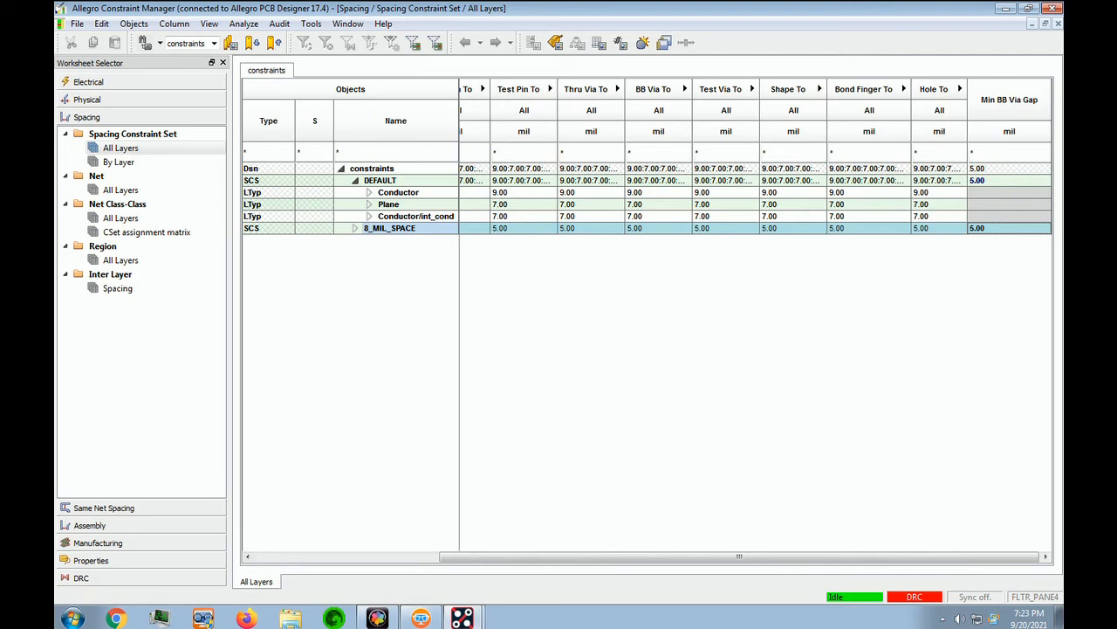
pyautogui.doubleClick(991, 234)
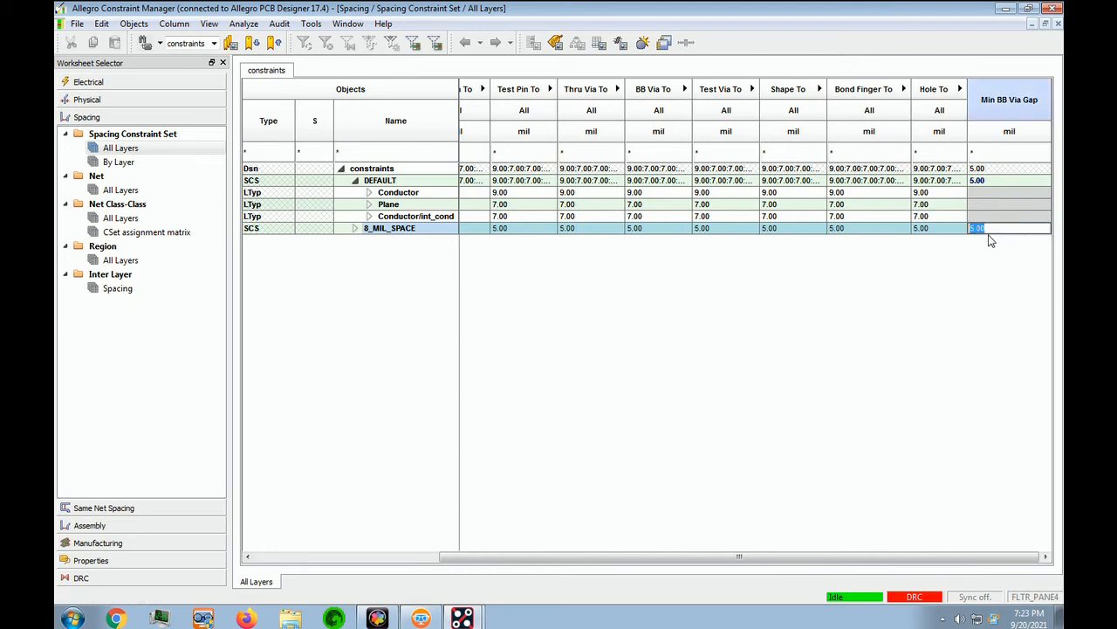
pyautogui.write('8')
pyautogui.press('Return')
# Step: Expand Conductor, Plane and 8_MIL_SPACE to show their layer breakdown
pyautogui.click(368, 192)
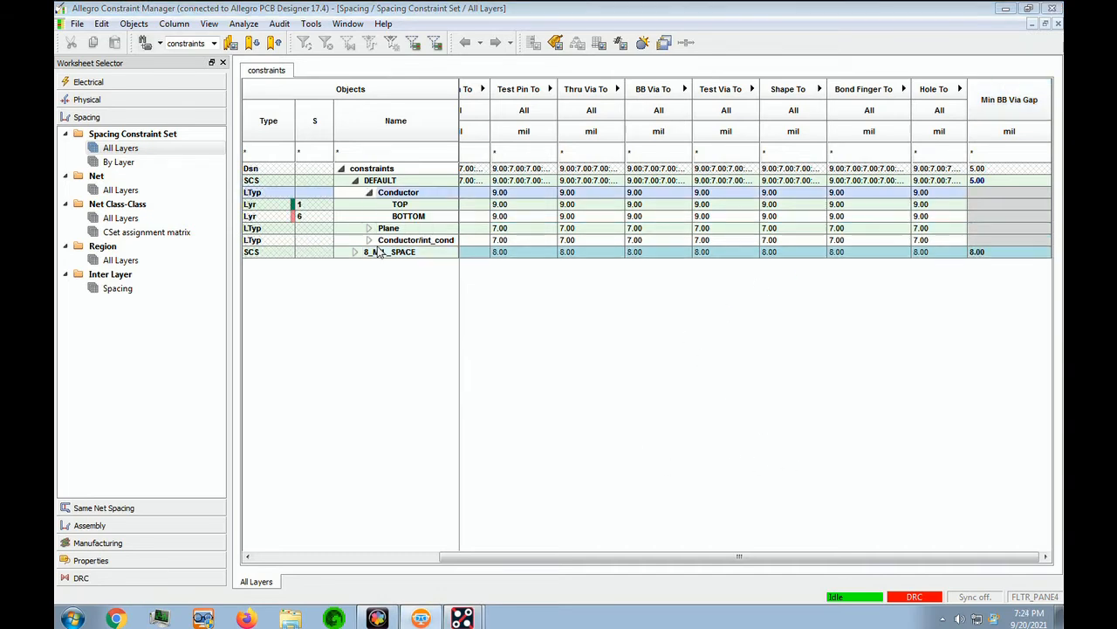
pyautogui.click(368, 229)
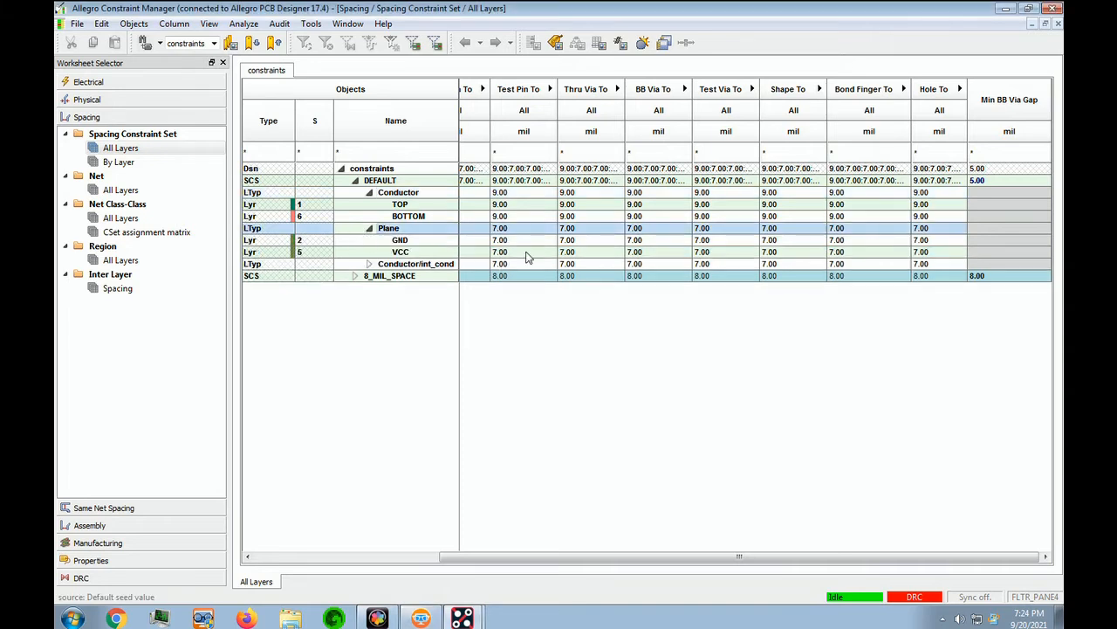
pyautogui.click(356, 276)
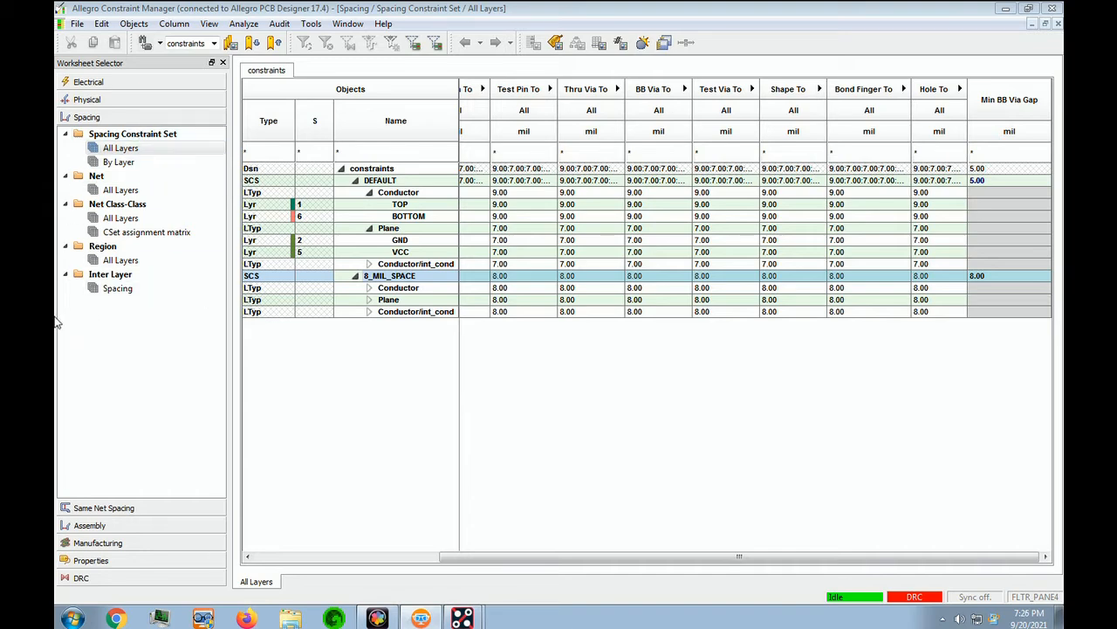
# Step: Give the SYNC net class 8_MIL_SPACE as its referenced spacing CSet, then close Constraint Manager
pyautogui.click(121, 190)
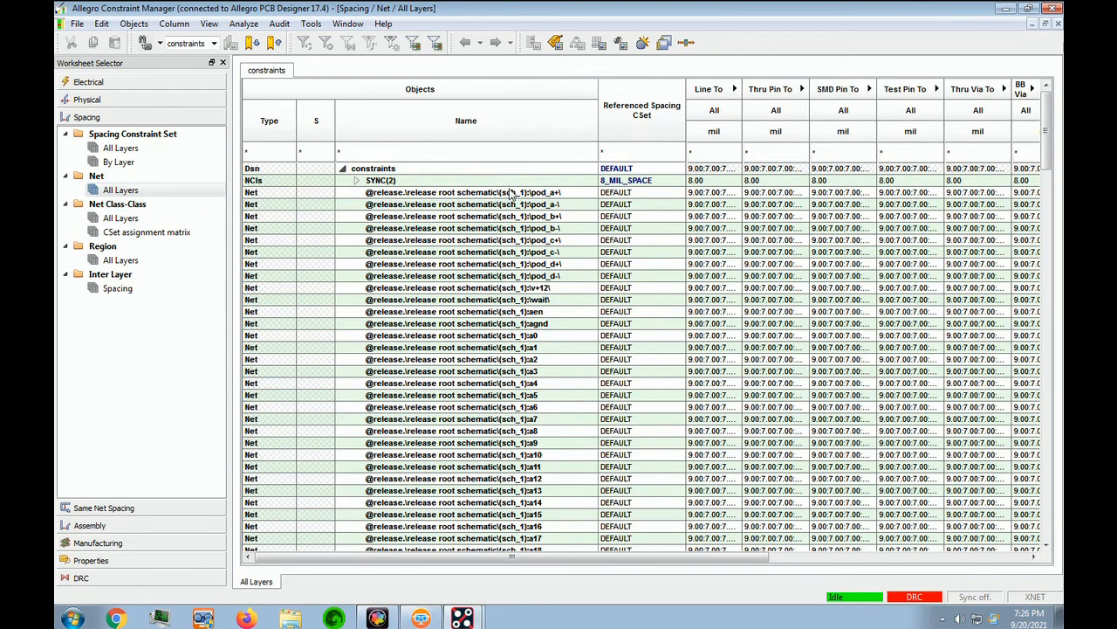
pyautogui.click(355, 182)
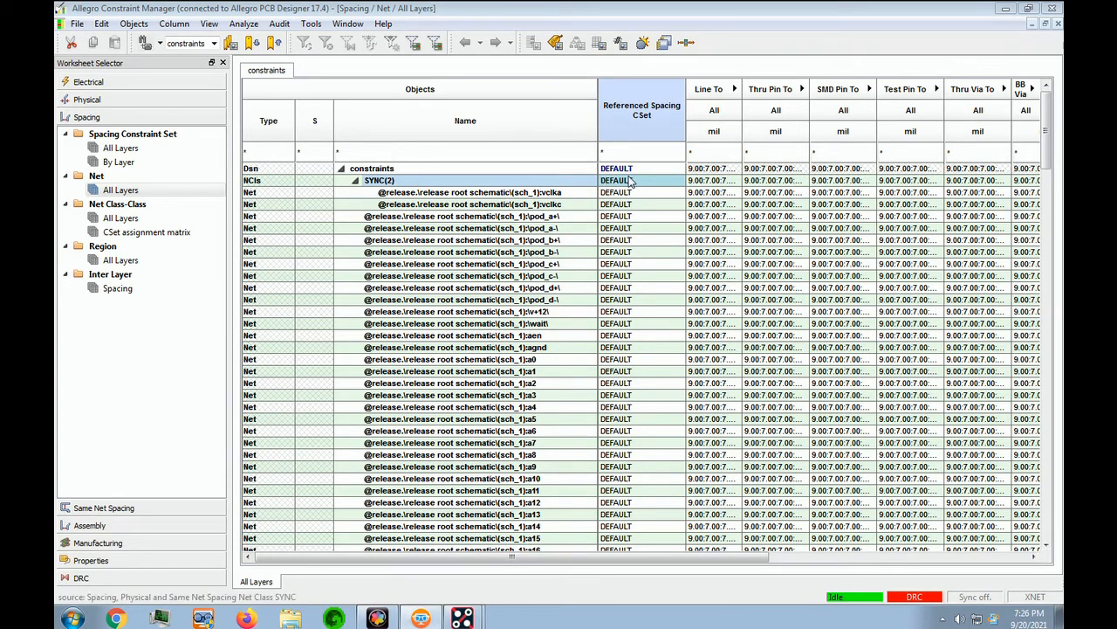
pyautogui.click(629, 181)
pyautogui.click(627, 184)
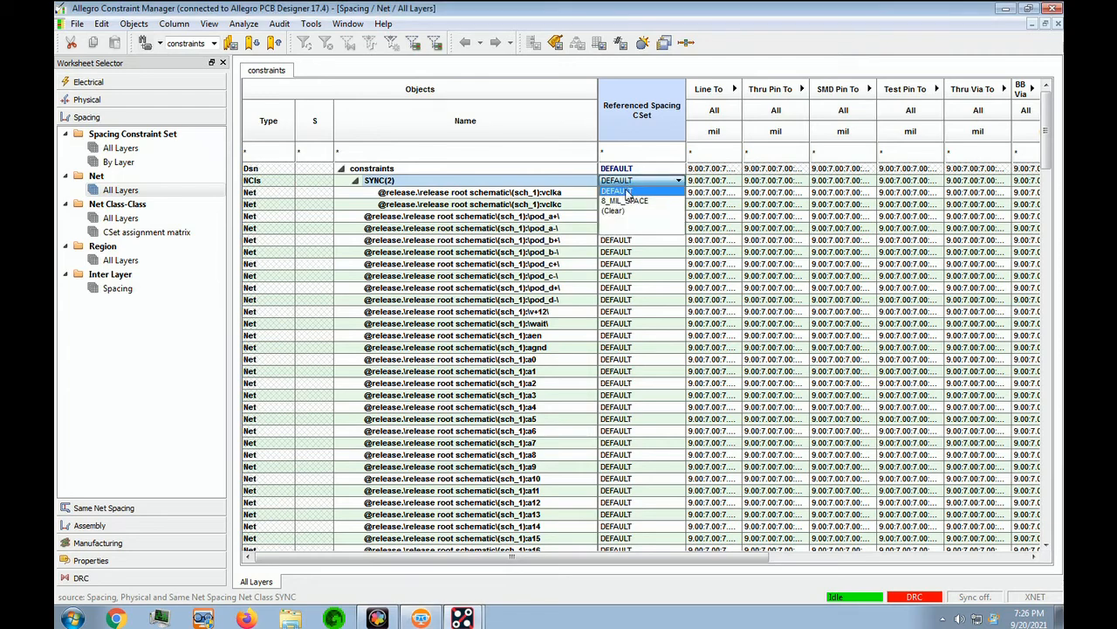
pyautogui.click(627, 201)
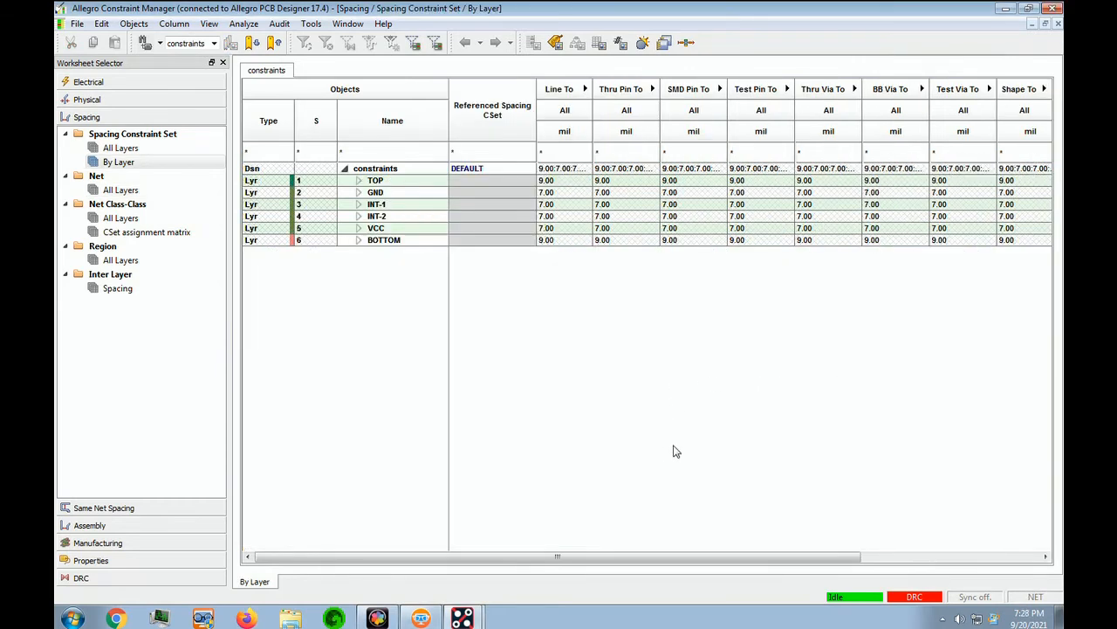
pyautogui.click(1054, 9)
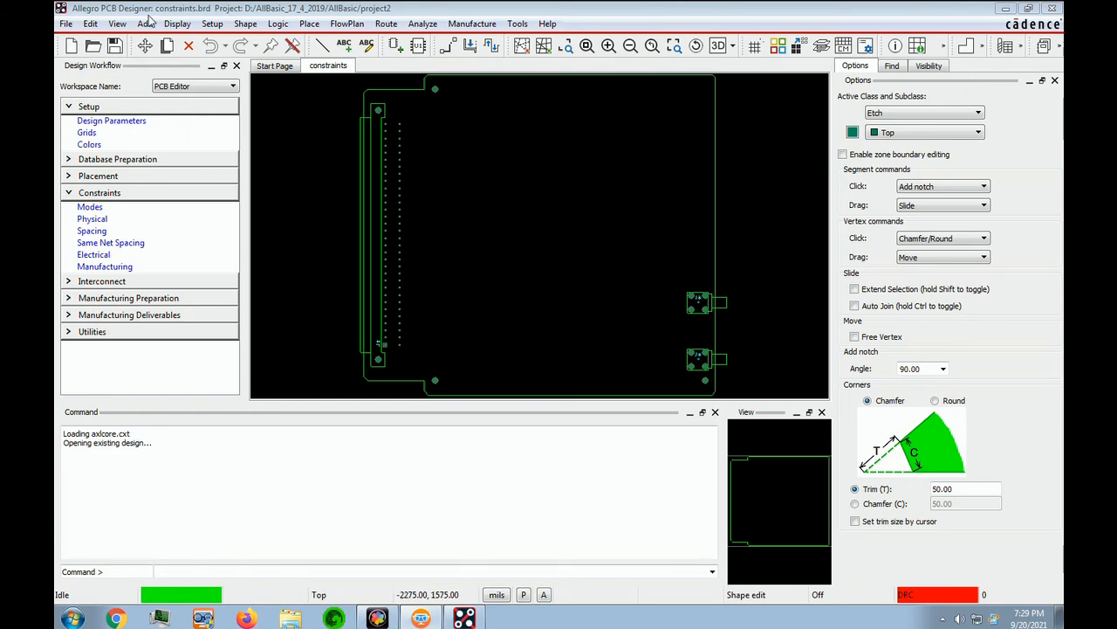
# Step: Save constraints.brd using File > Save
pyautogui.click(65, 24)
pyautogui.moveTo(90, 24)
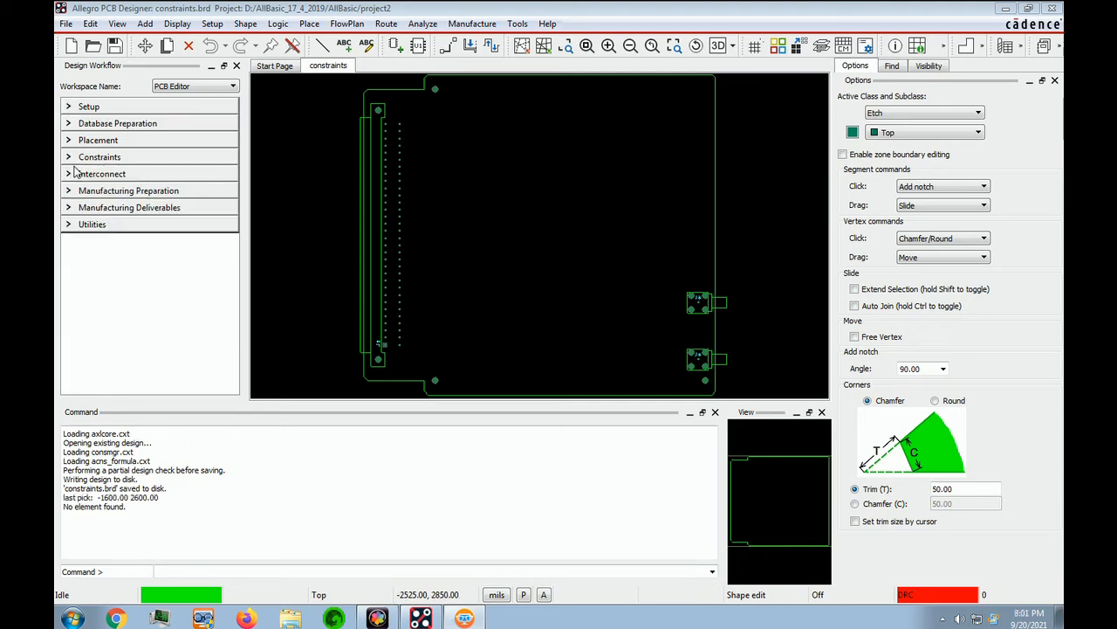
# Step: Open the Spacing Constraint Set All Layers worksheet and the DEFAULT CSet dropdown
pyautogui.click(69, 158)
pyautogui.click(87, 201)
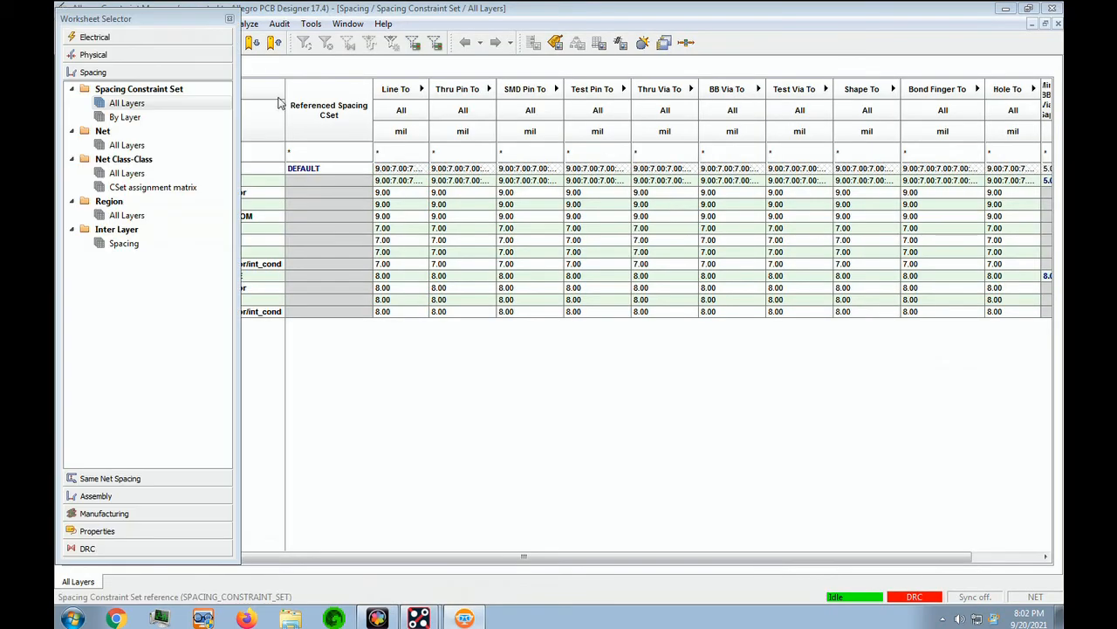
pyautogui.click(138, 104)
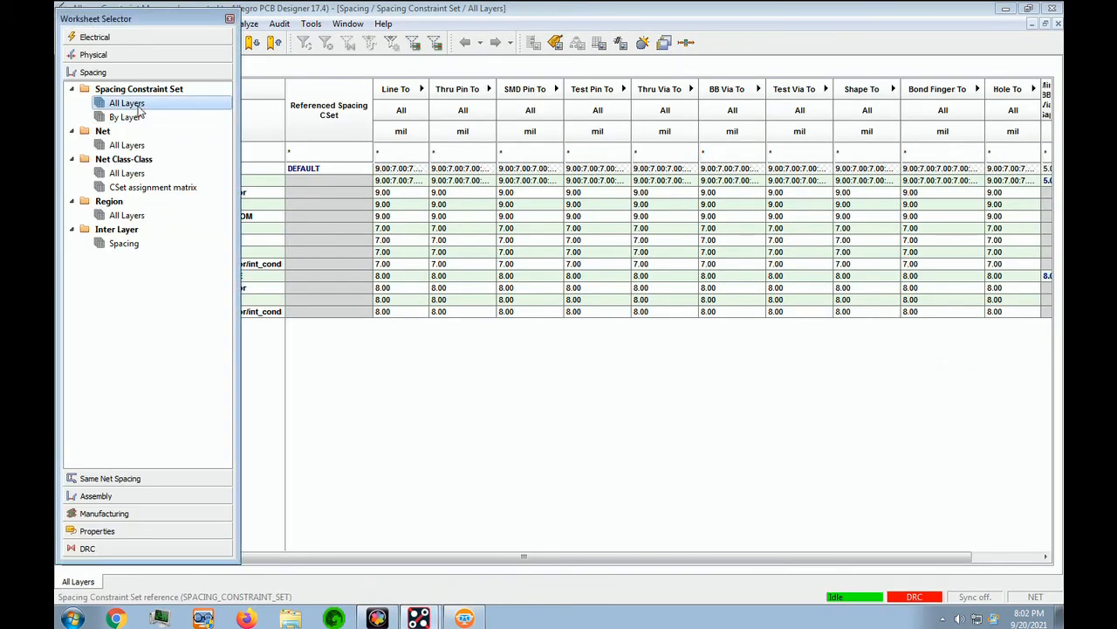
pyautogui.click(772, 558)
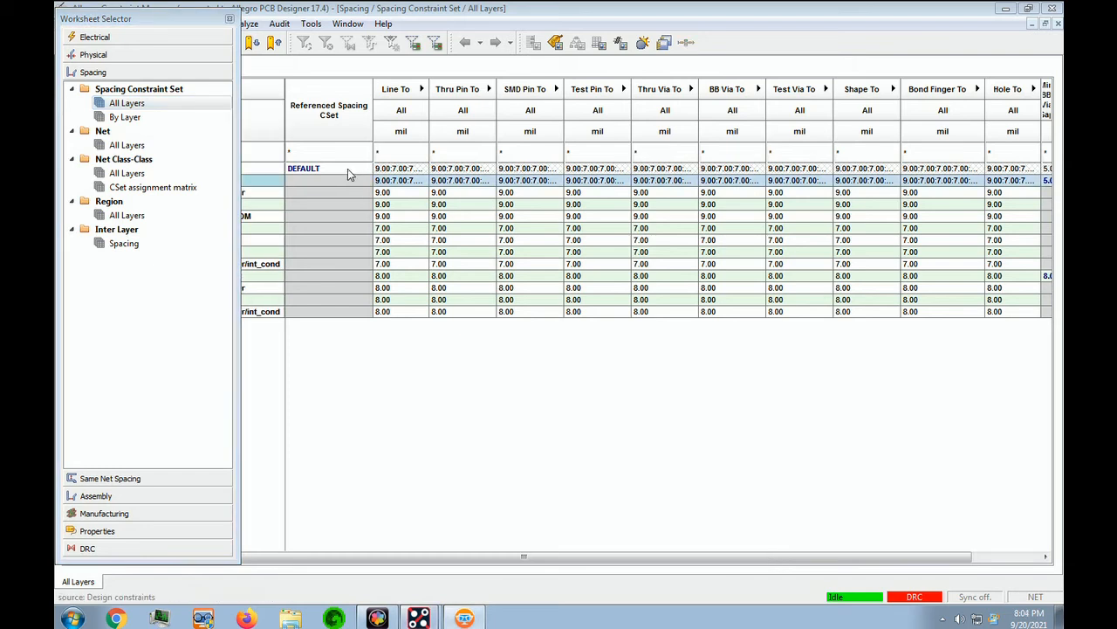
pyautogui.click(347, 169)
pyautogui.click(347, 168)
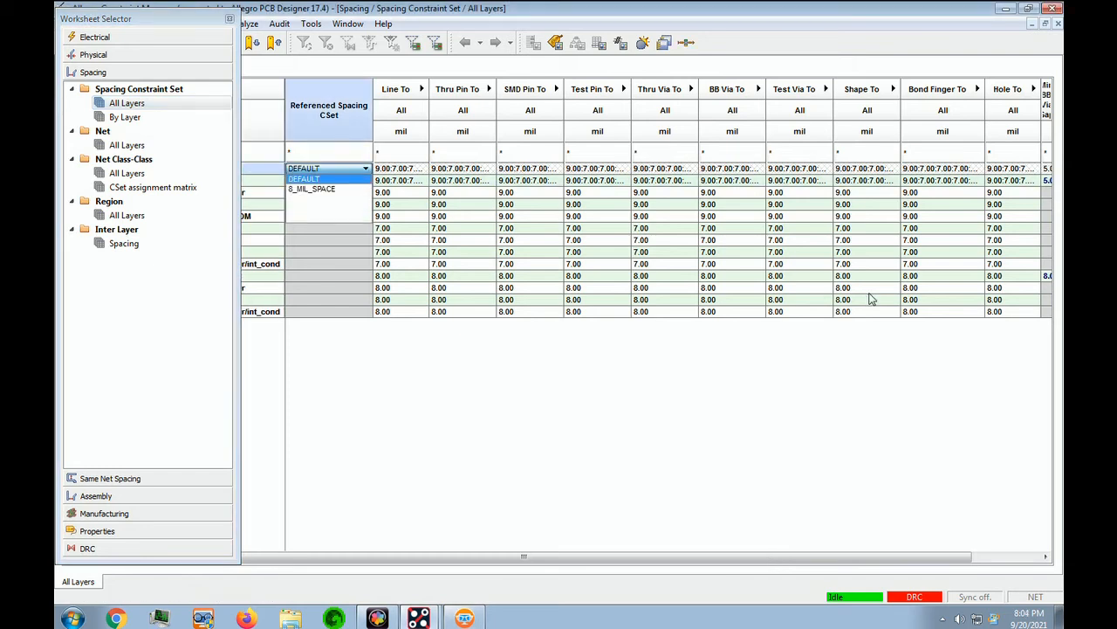
# Step: Create a new spacing CSet named 15_MIL_SPACE via Objects > Create > Spacing CSet
pyautogui.moveTo(426, 5); pyautogui.dragTo(534, 17)
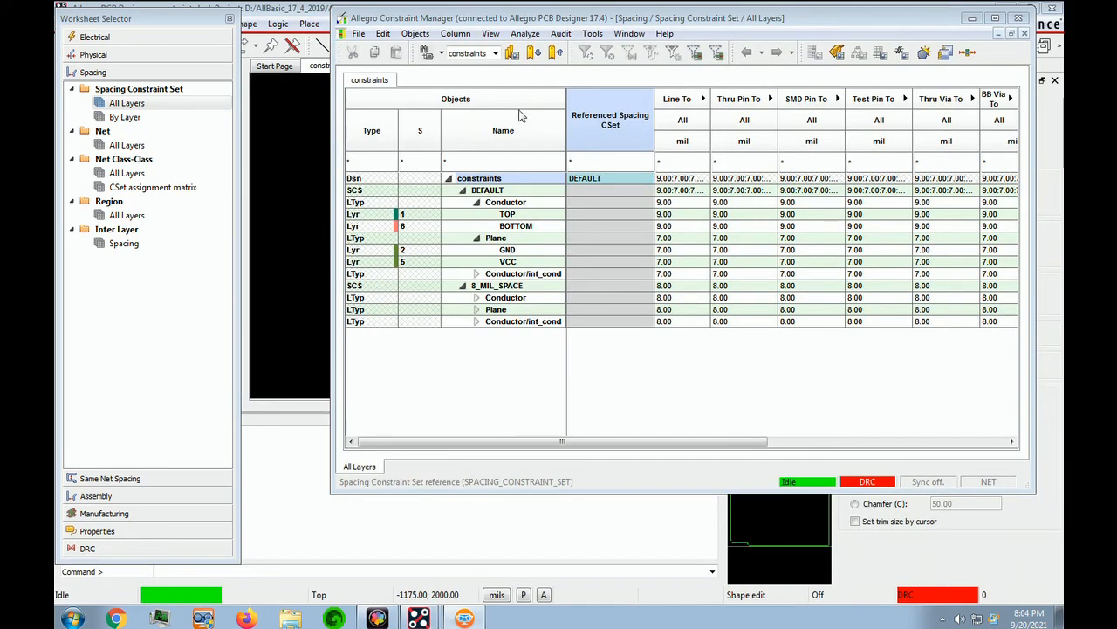
pyautogui.click(414, 33)
pyautogui.moveTo(452, 232)
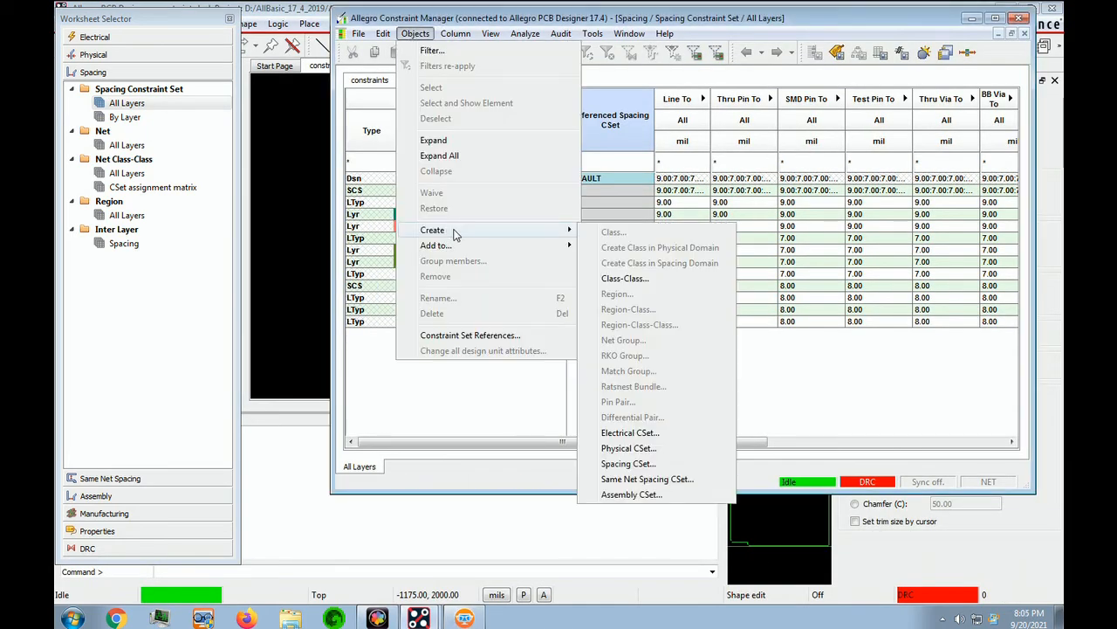
pyautogui.click(619, 465)
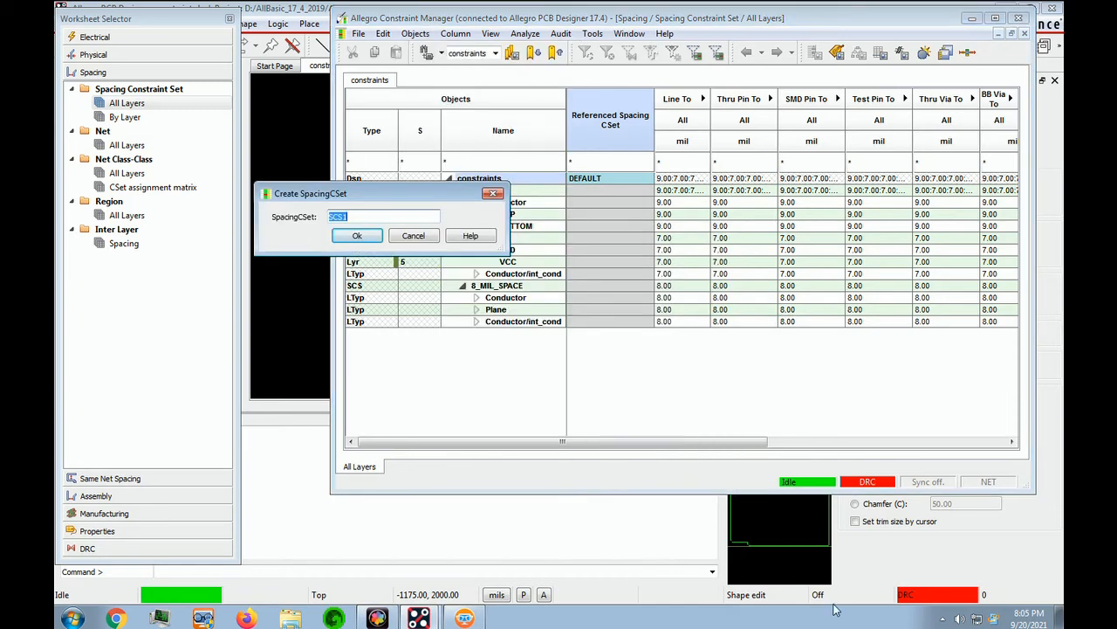
pyautogui.click(765, 561)
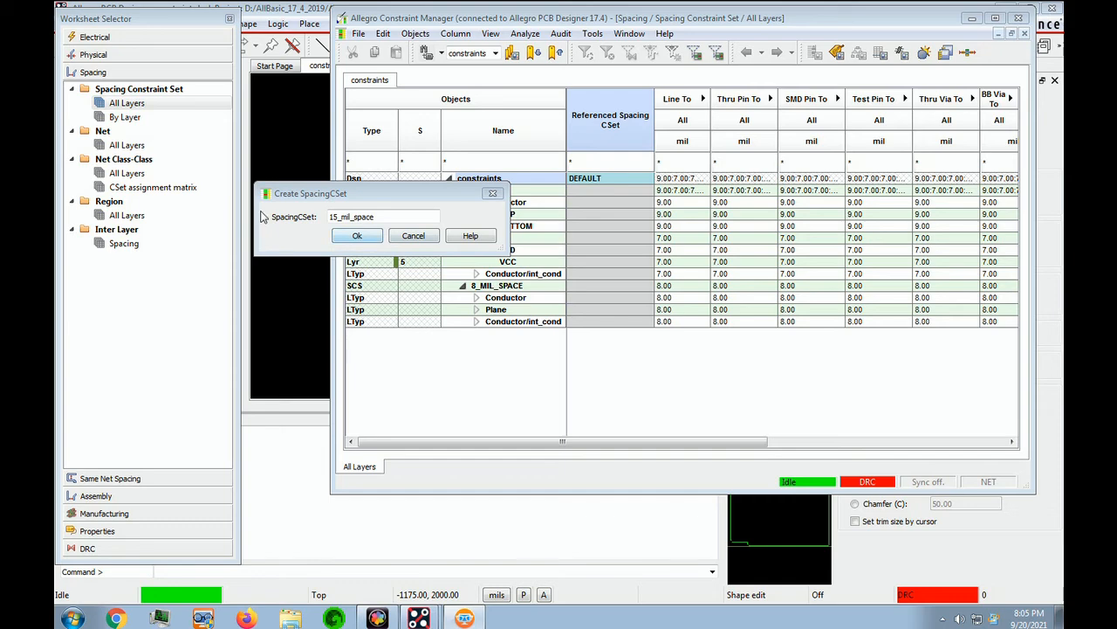
pyautogui.click(358, 237)
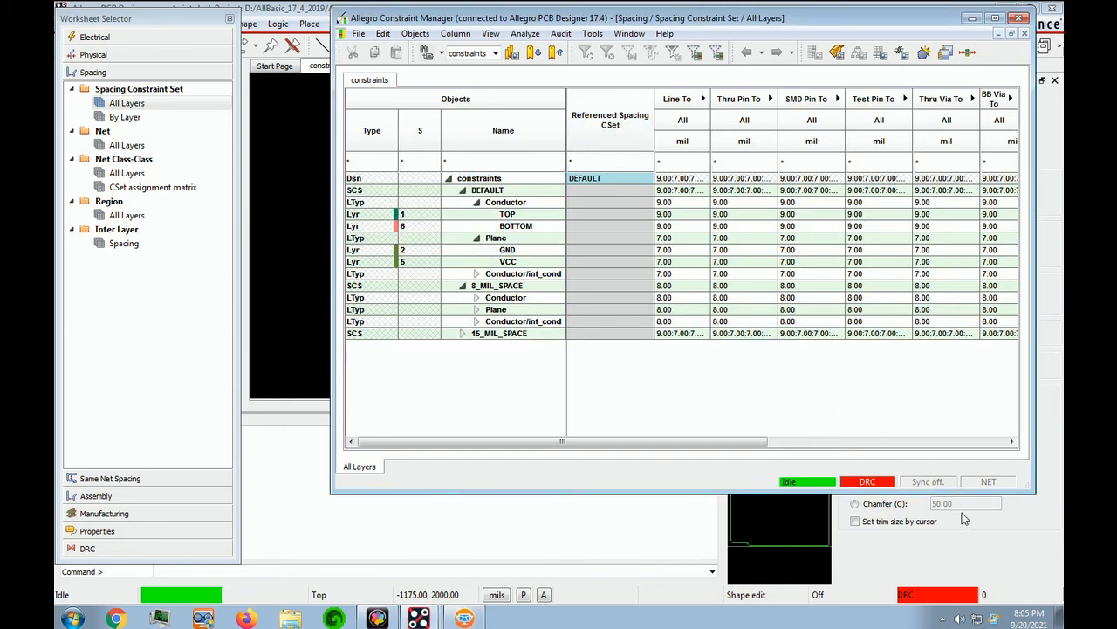
# Step: Set every 15_MIL_SPACE spacing value to 15 mil from its Hole To cell
pyautogui.click(472, 615)
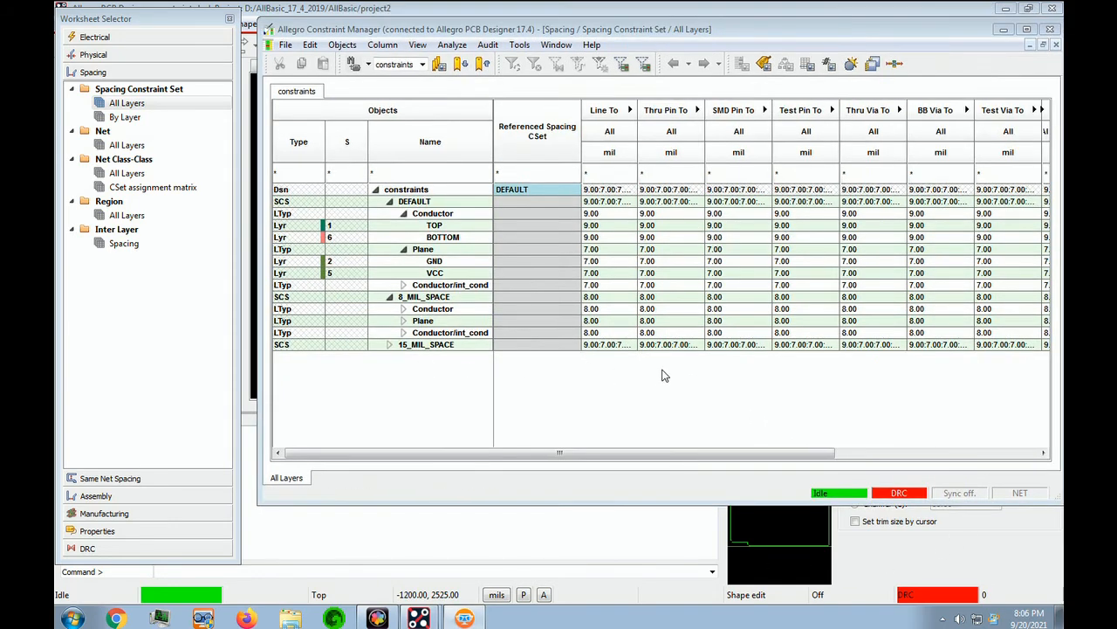
pyautogui.click(607, 346)
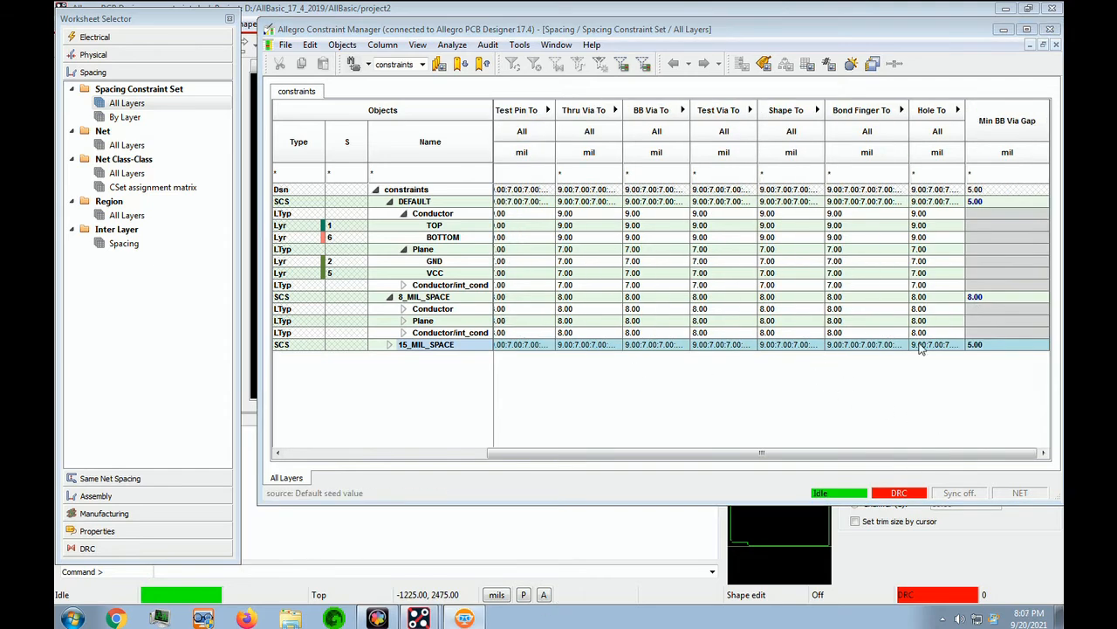
pyautogui.doubleClick(951, 346)
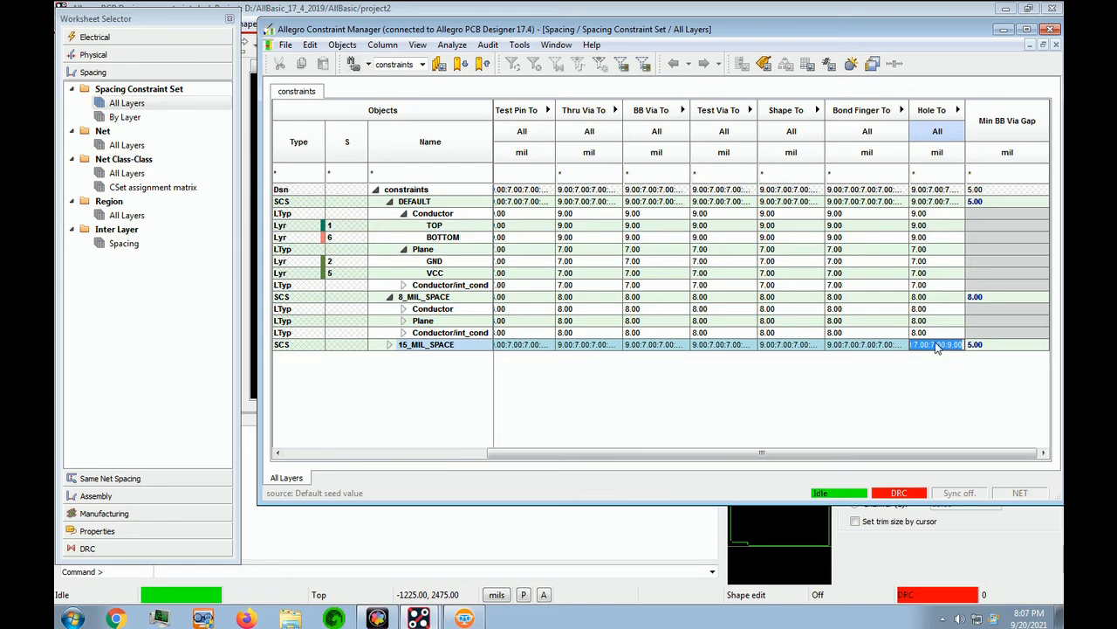
pyautogui.write('15')
pyautogui.press('Return')
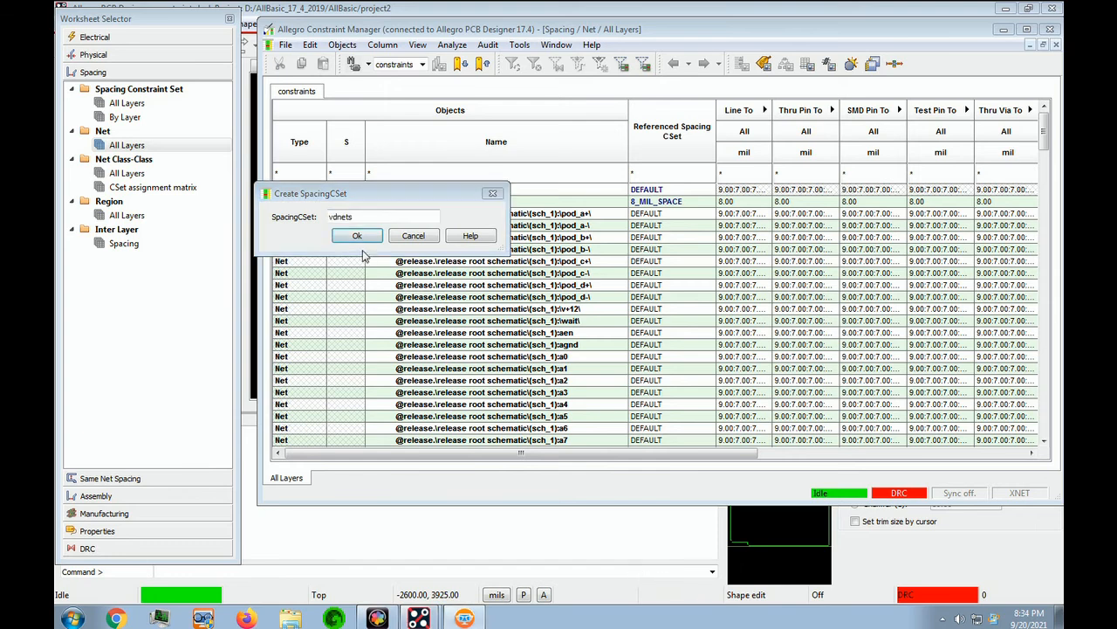
# Step: Create a new net class named VDNETS through Objects > Create > Class
pyautogui.click(357, 236)
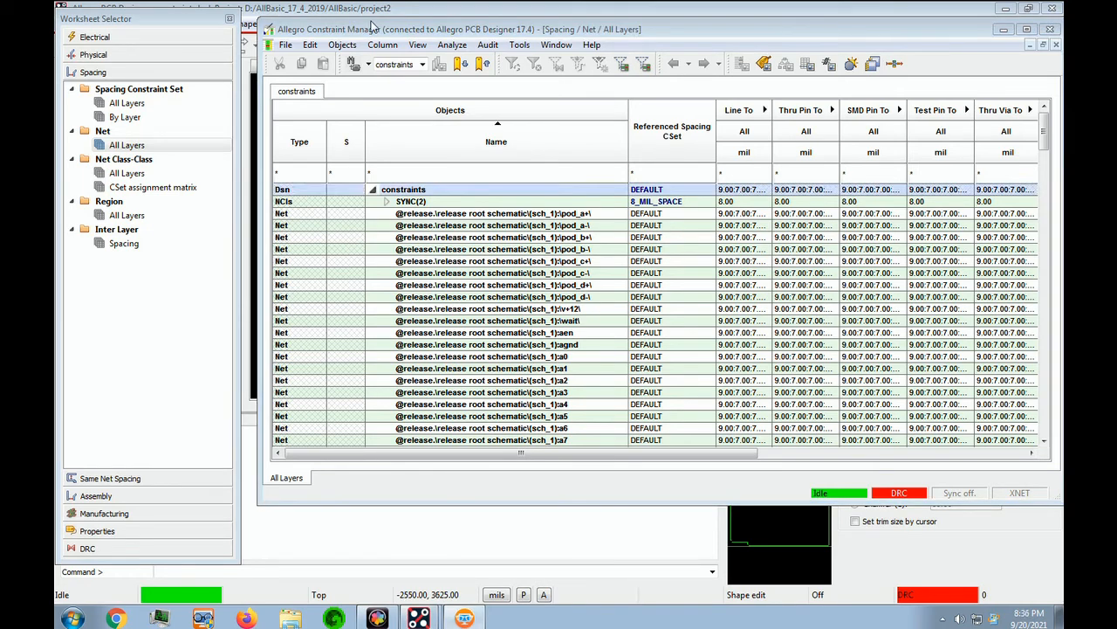
pyautogui.click(342, 44)
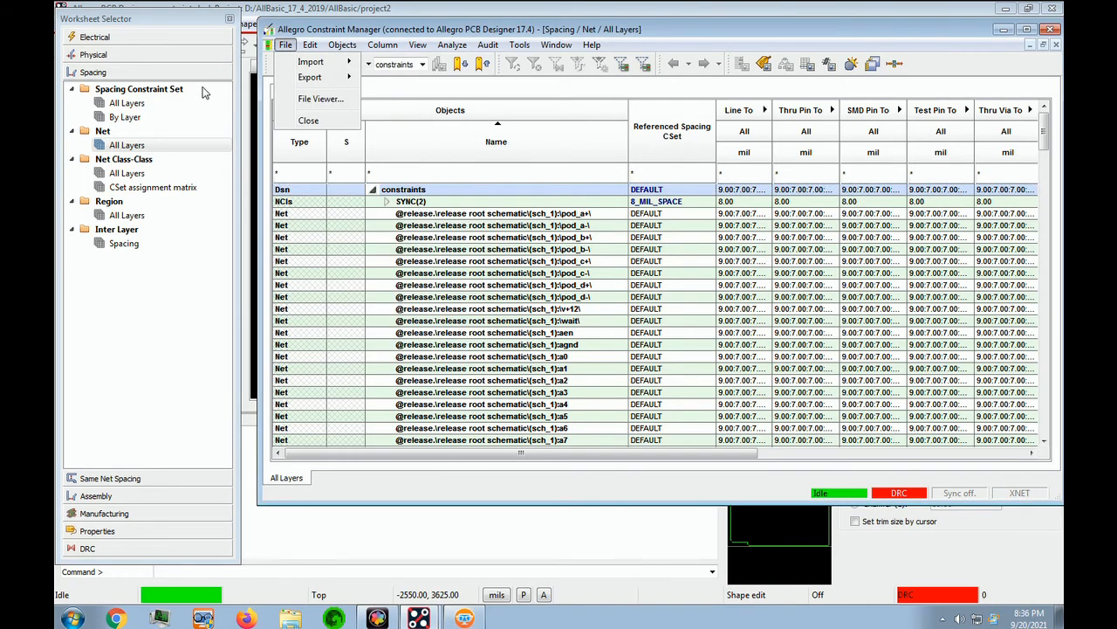
pyautogui.moveTo(369, 46)
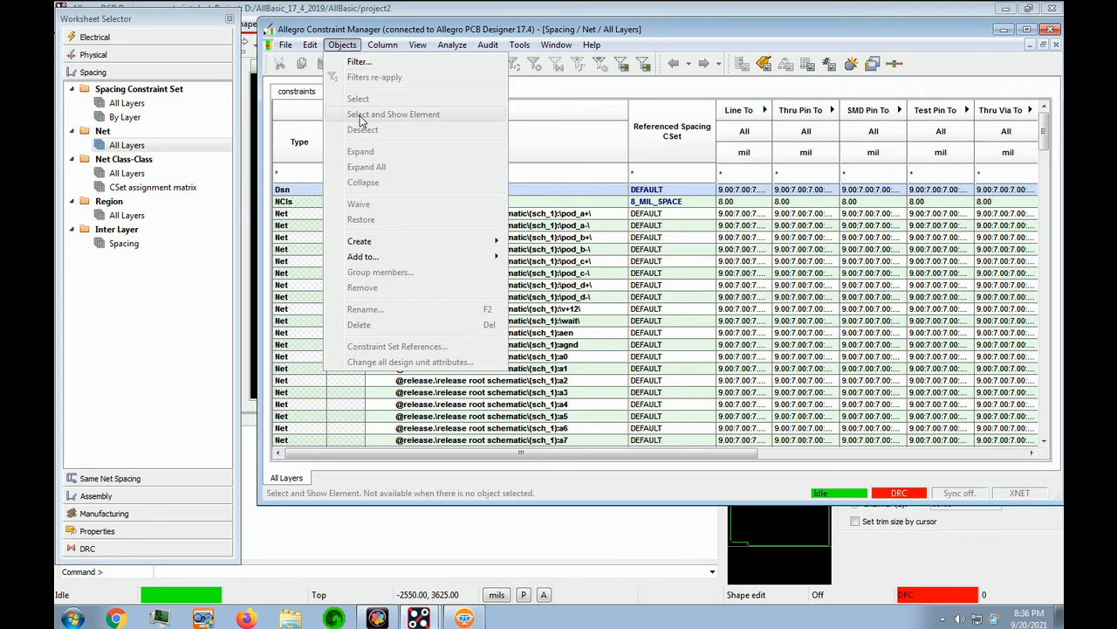
pyautogui.moveTo(389, 240)
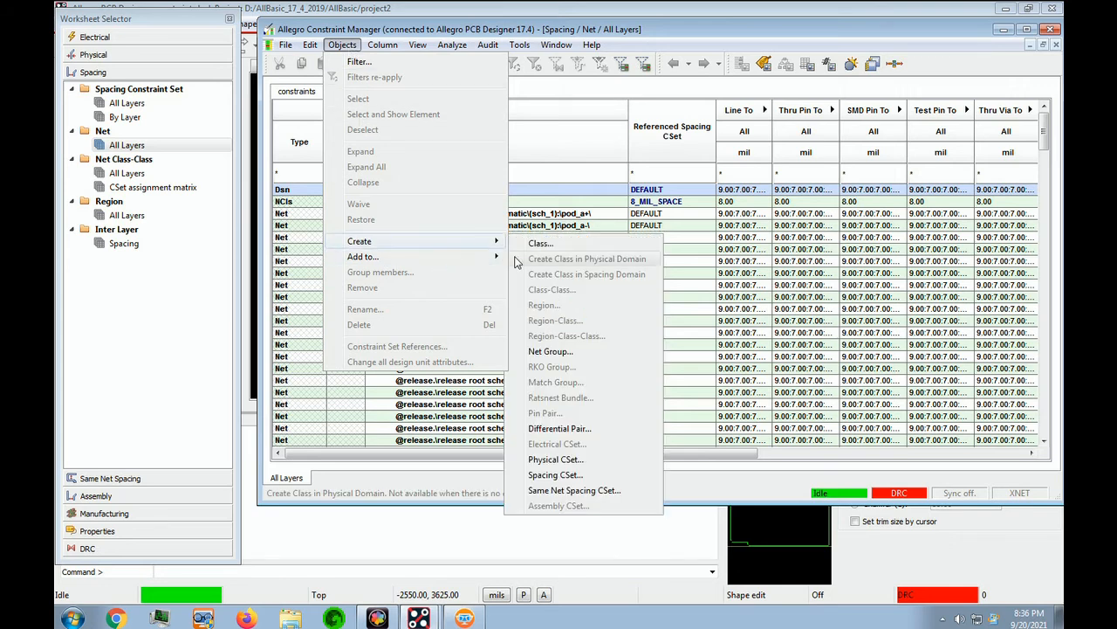
pyautogui.click(539, 244)
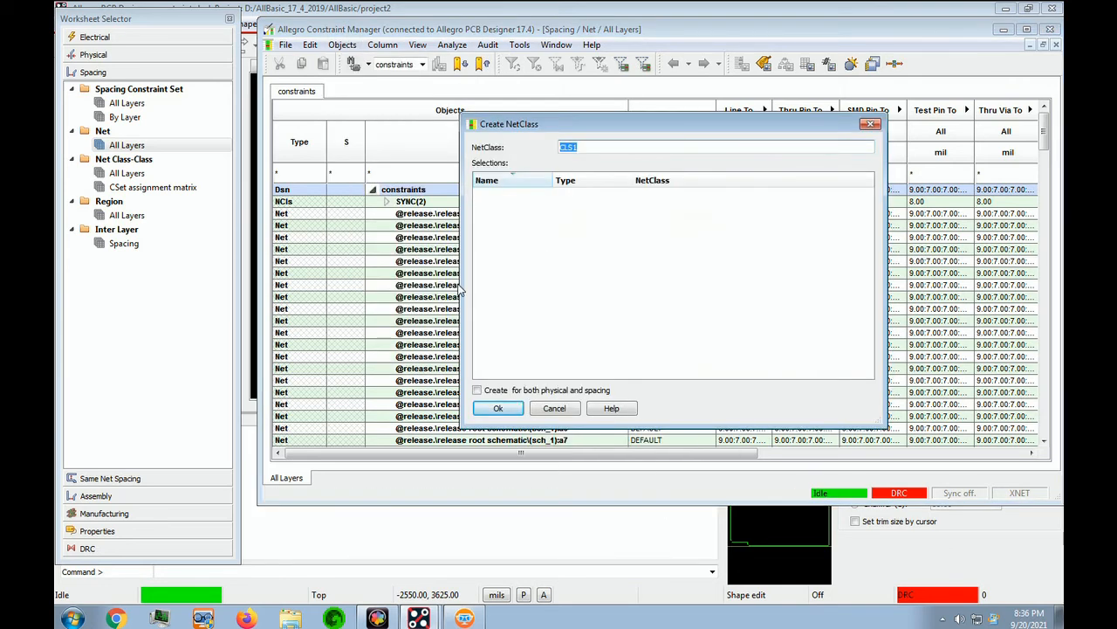
pyautogui.click(741, 508)
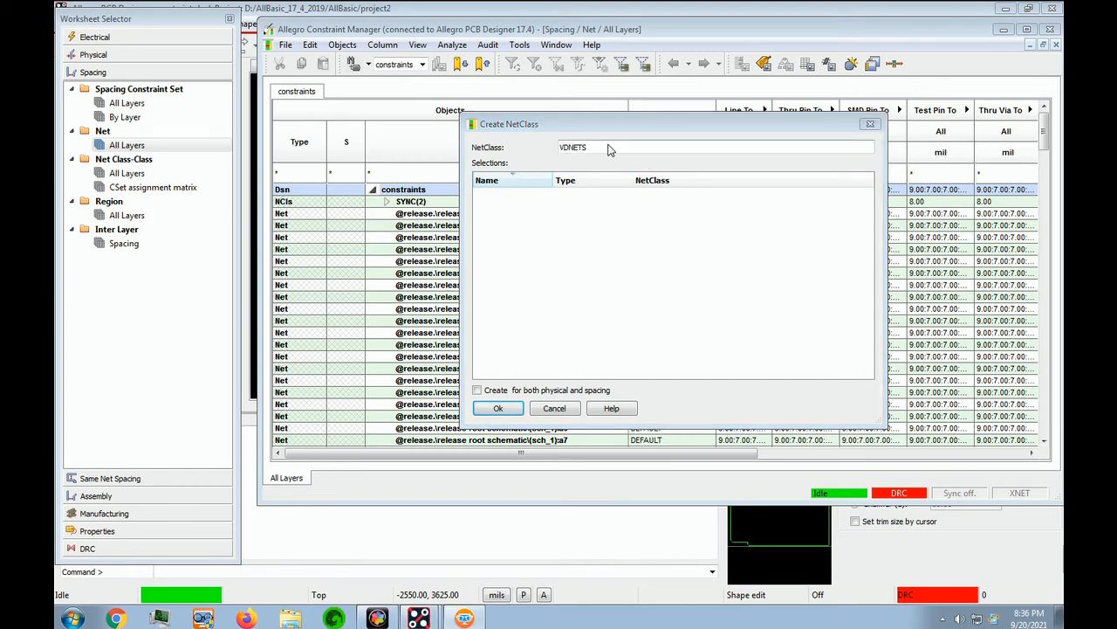
pyautogui.click(610, 144)
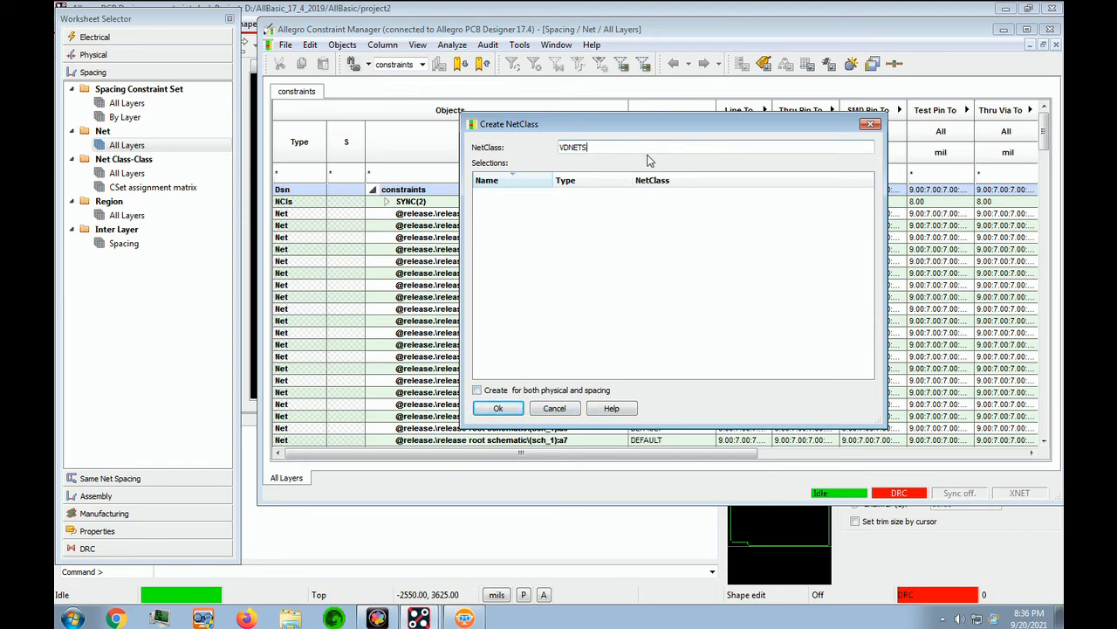
pyautogui.press('Return')
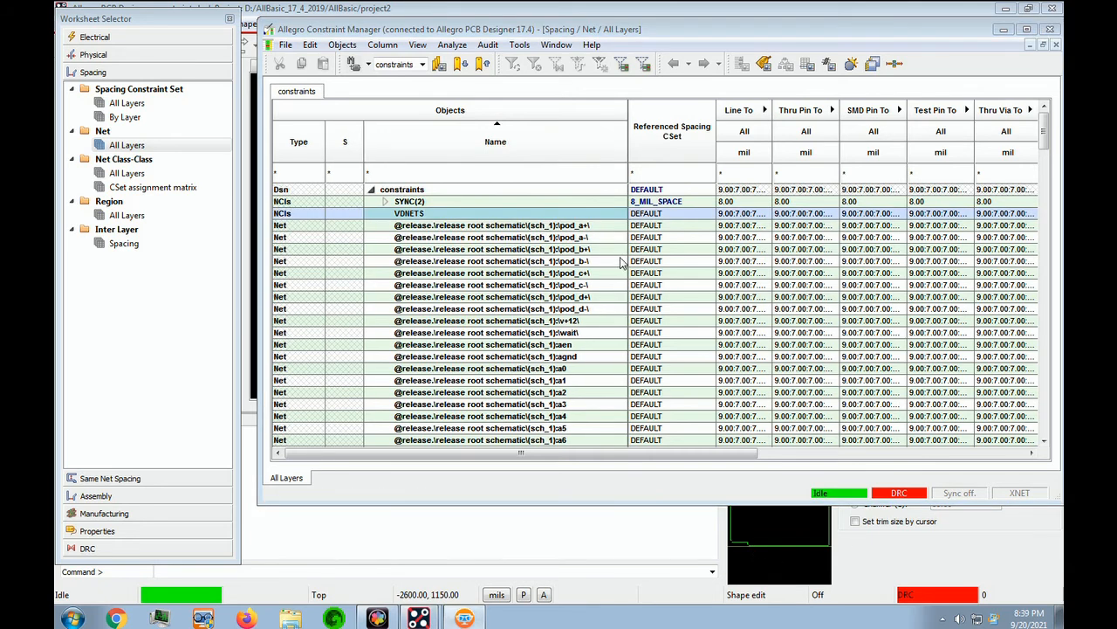
# Step: Open the VDNETS net class members dialog and filter nets by VD*
pyautogui.rightClick(407, 216)
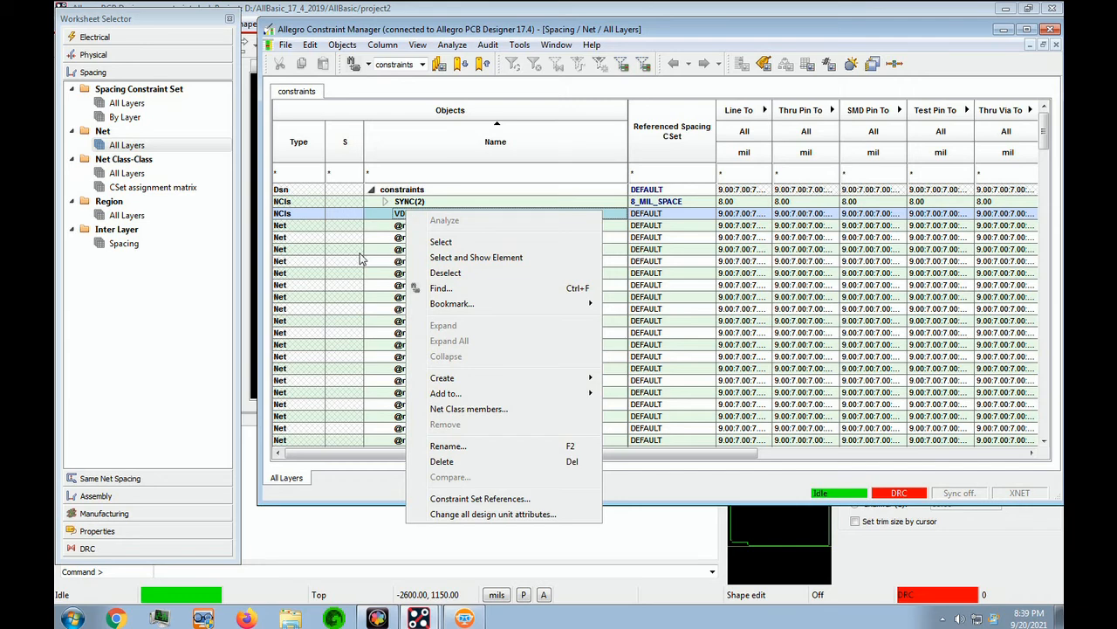
pyautogui.click(457, 410)
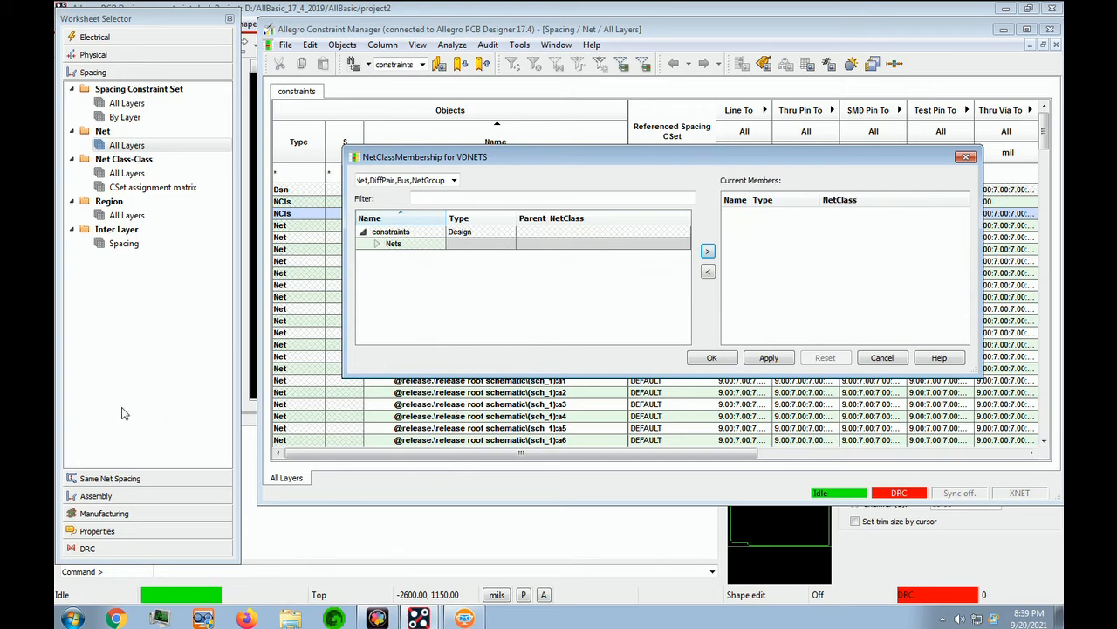
pyautogui.click(436, 200)
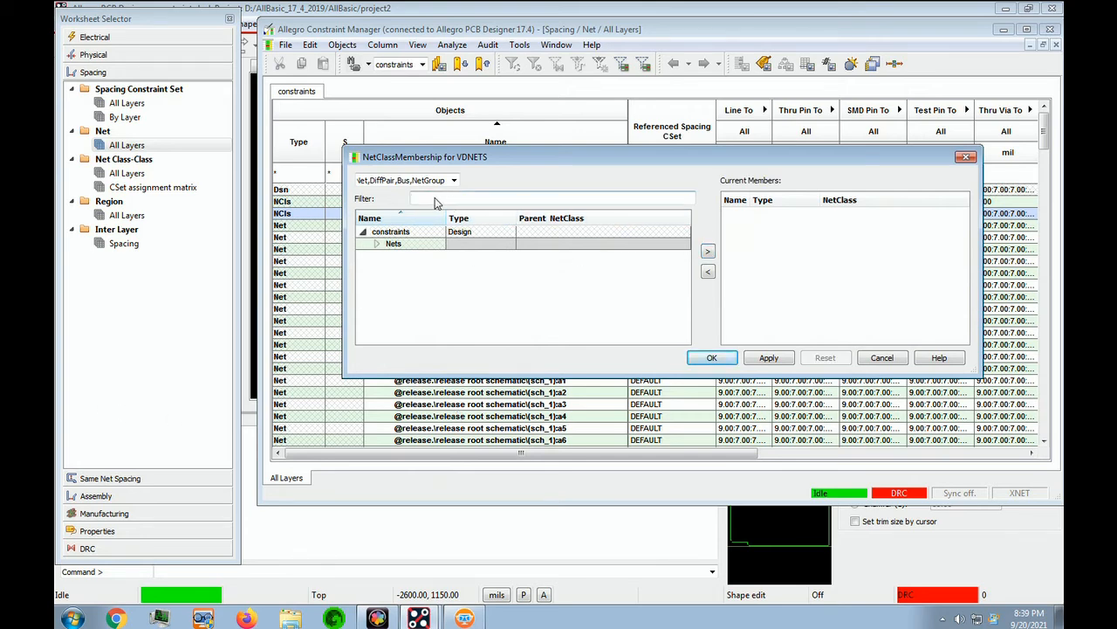
pyautogui.write('VD*')
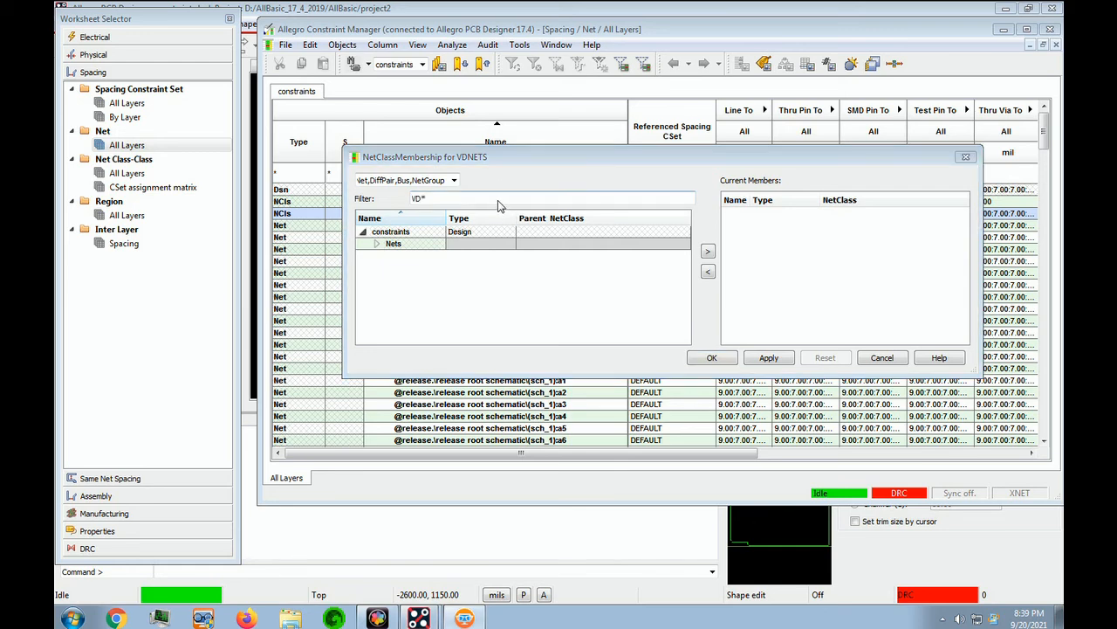
# Step: Add nets vd0 through vd7 to VDNETS and confirm
pyautogui.click(395, 247)
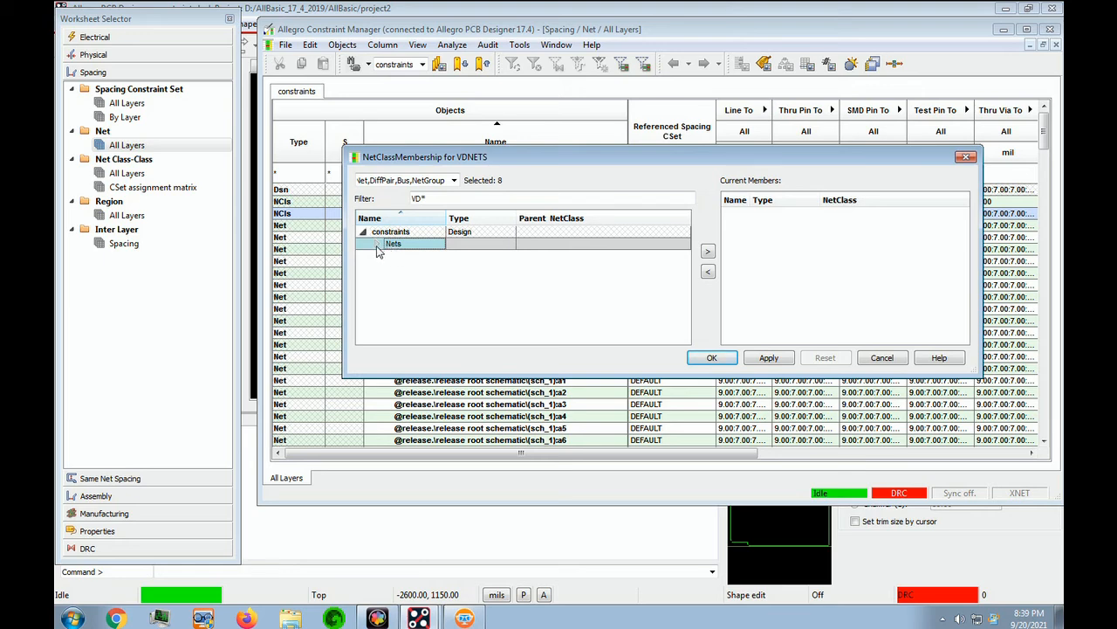
pyautogui.click(378, 246)
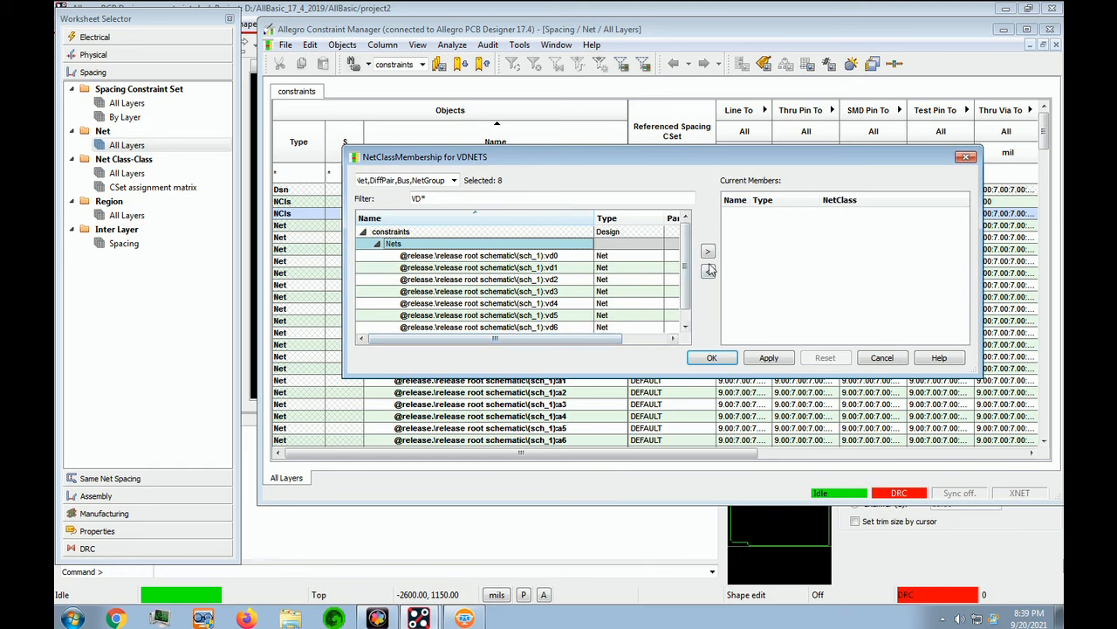
pyautogui.moveTo(687, 281); pyautogui.dragTo(686, 234)
pyautogui.click(572, 259)
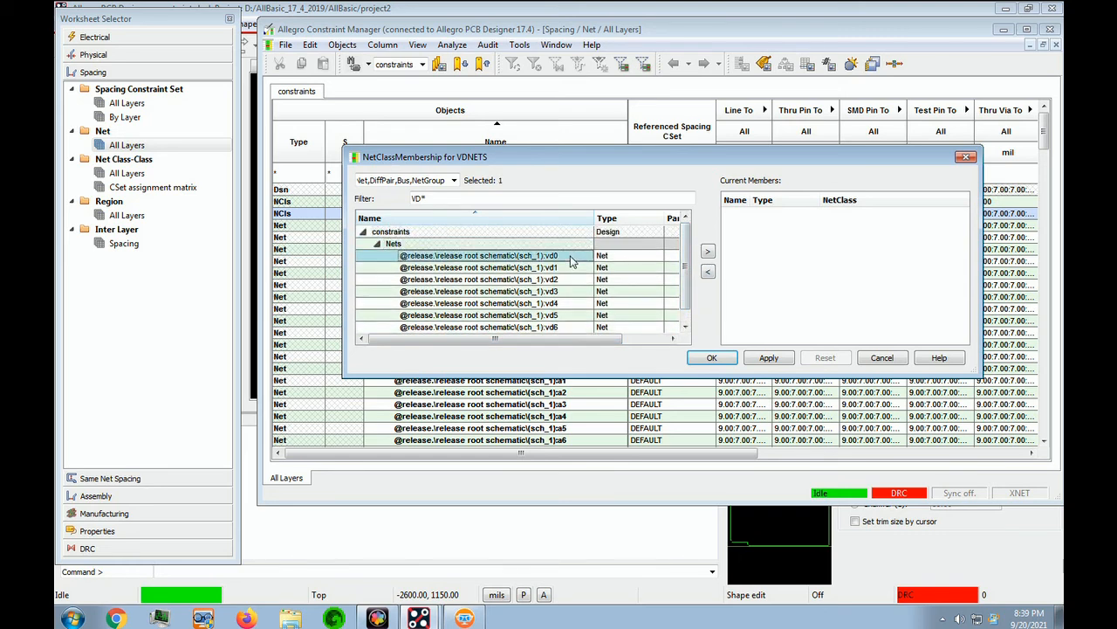
pyautogui.moveTo(572, 260); pyautogui.dragTo(569, 341)
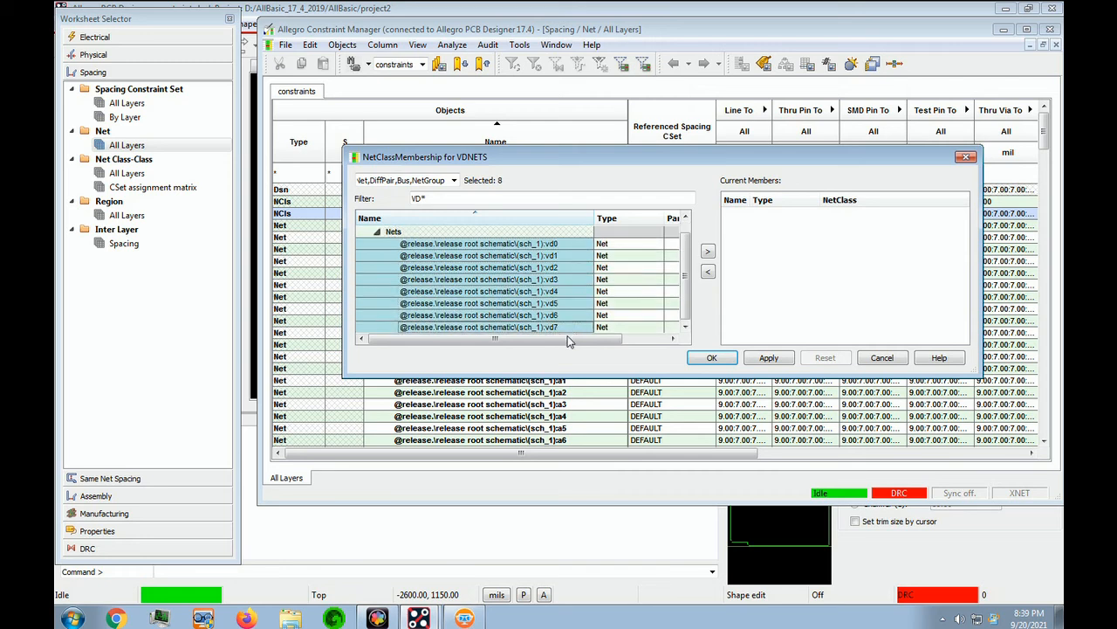
pyautogui.click(708, 253)
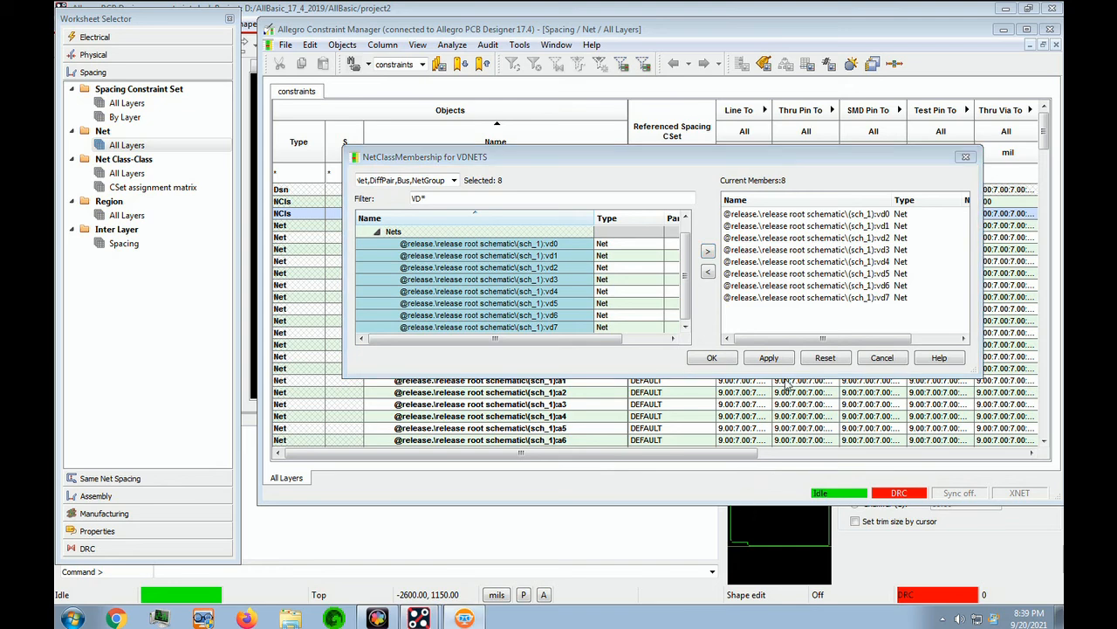
pyautogui.click(712, 359)
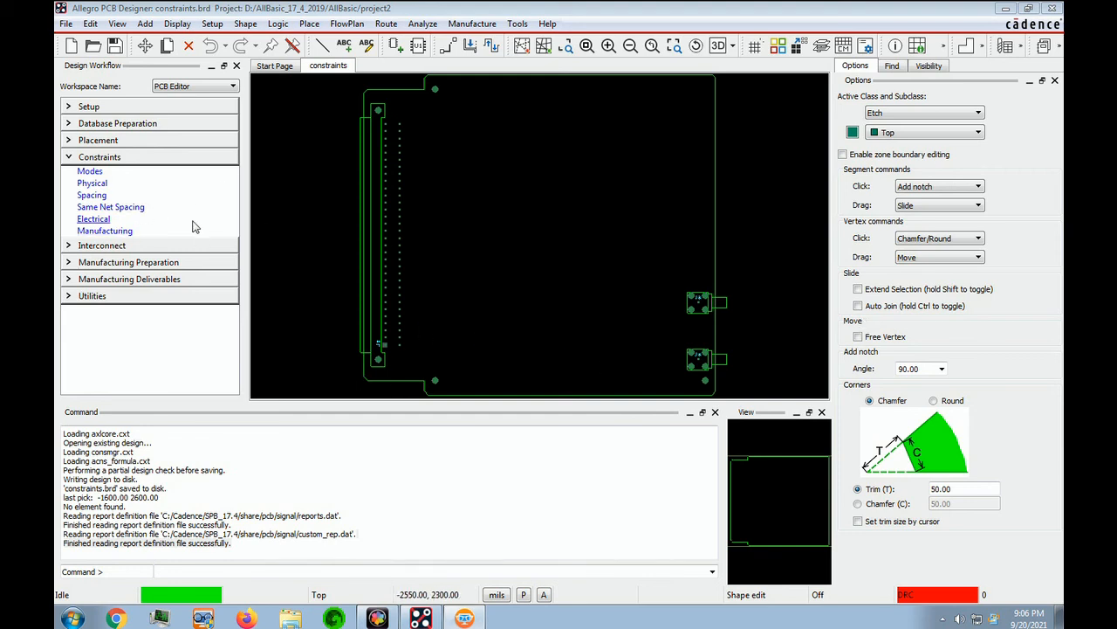
# Step: Open the spacing constraints on the Net Class-Class CSet assignment matrix for SYNC and VDNETS
pyautogui.click(88, 197)
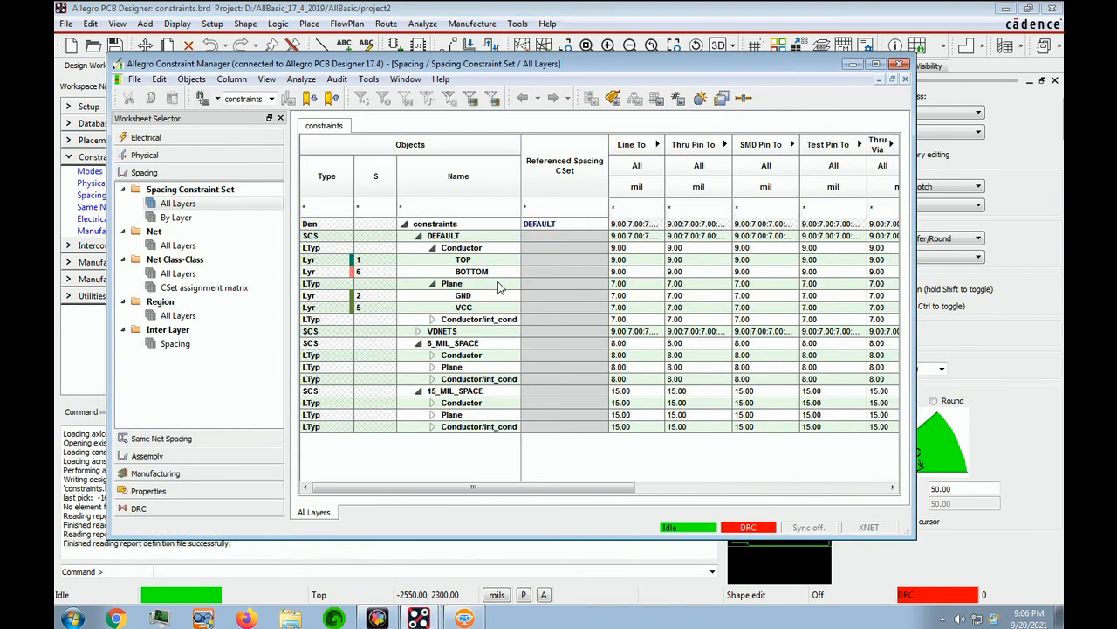
pyautogui.click(212, 289)
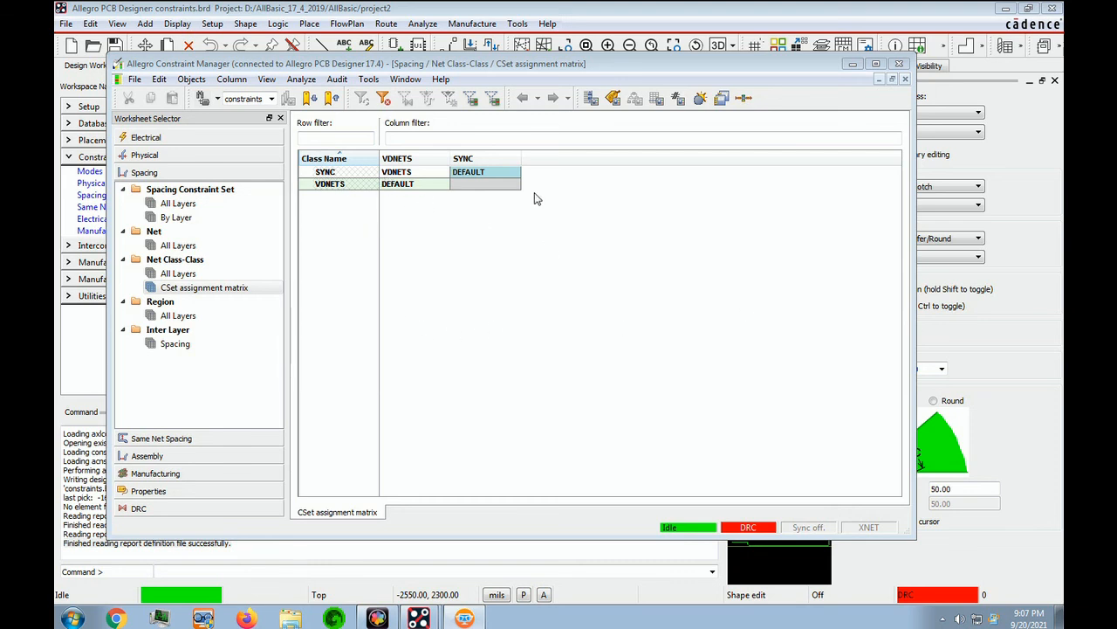
# Step: Choose 15_MIL_SPACE from the SYNC row's cell dropdown in the class-to-class matrix
pyautogui.click(479, 174)
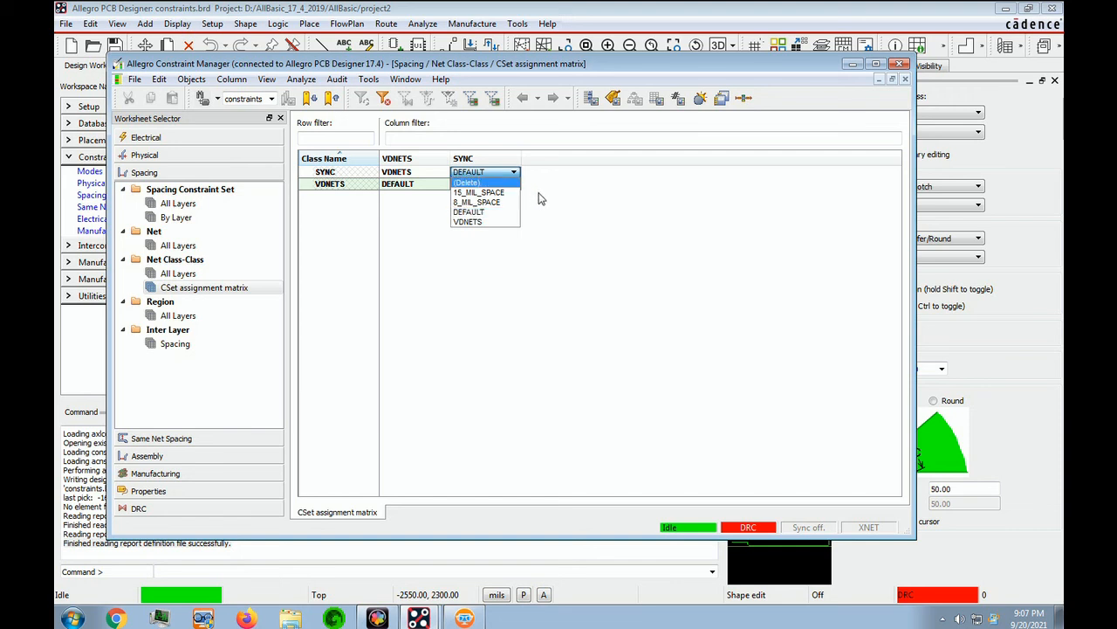
pyautogui.click(488, 193)
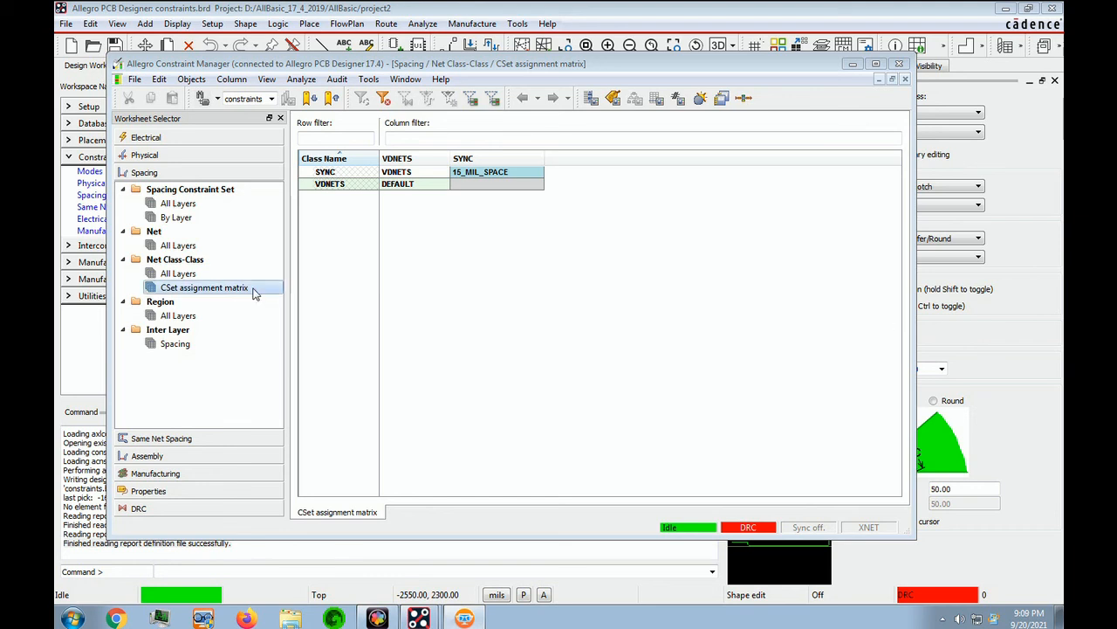
pyautogui.click(135, 80)
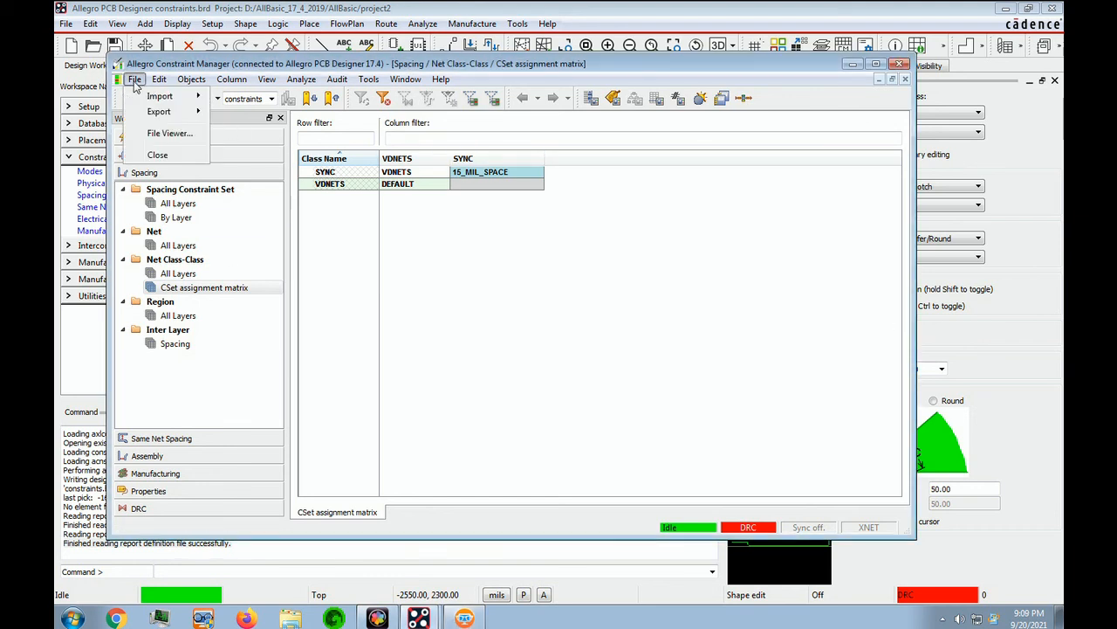
# Step: Close Constraint Manager and save the board, overwriting constraints.brd
pyautogui.click(158, 156)
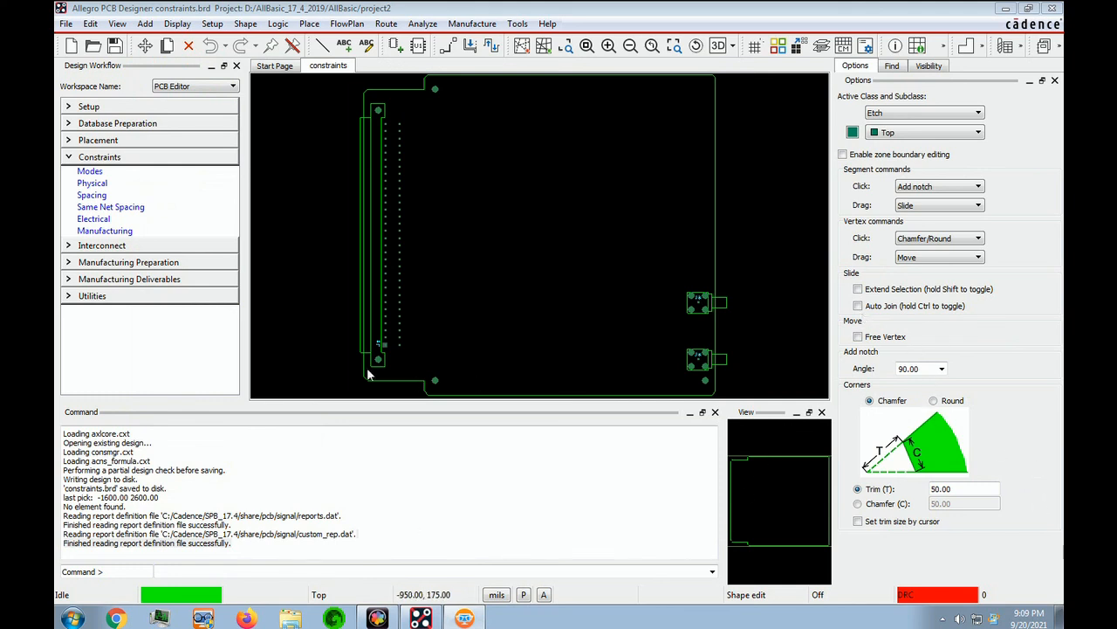
pyautogui.click(65, 26)
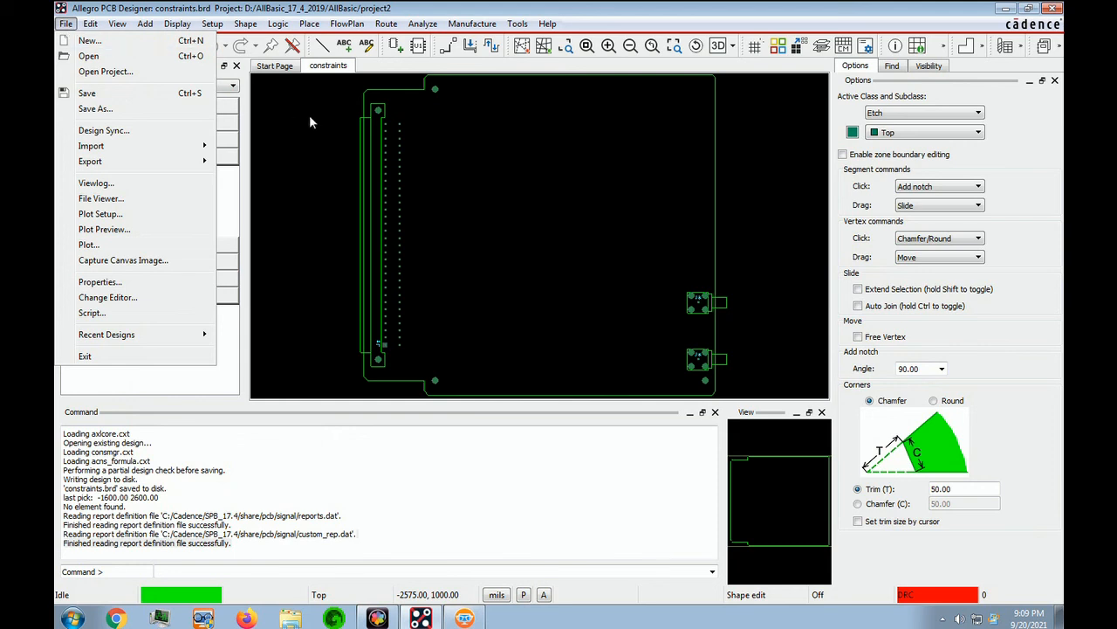
pyautogui.click(87, 92)
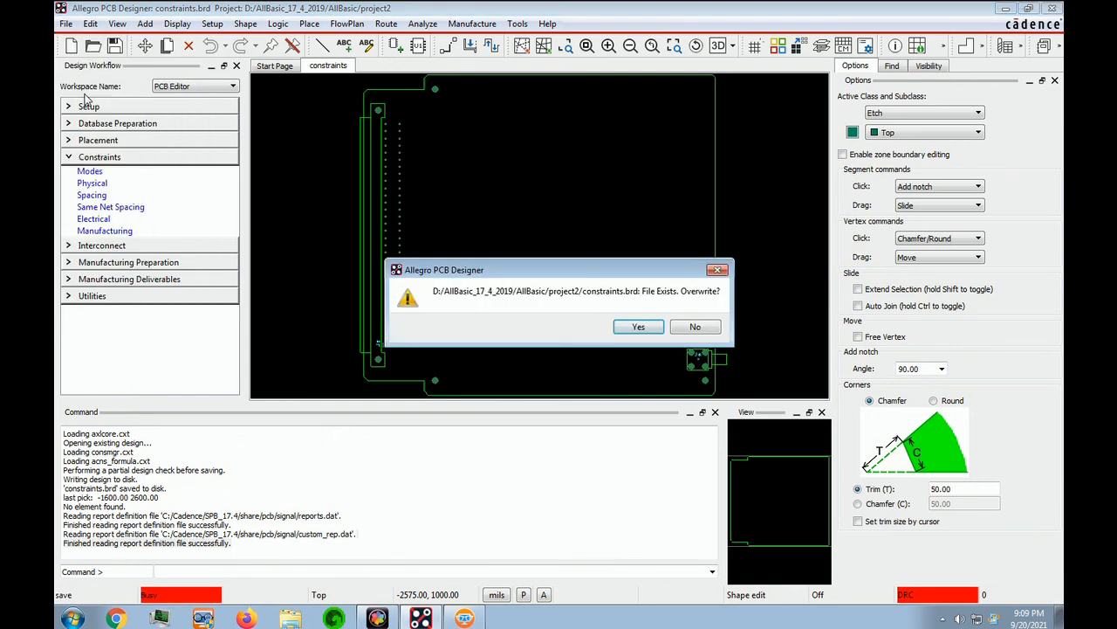
pyautogui.click(652, 327)
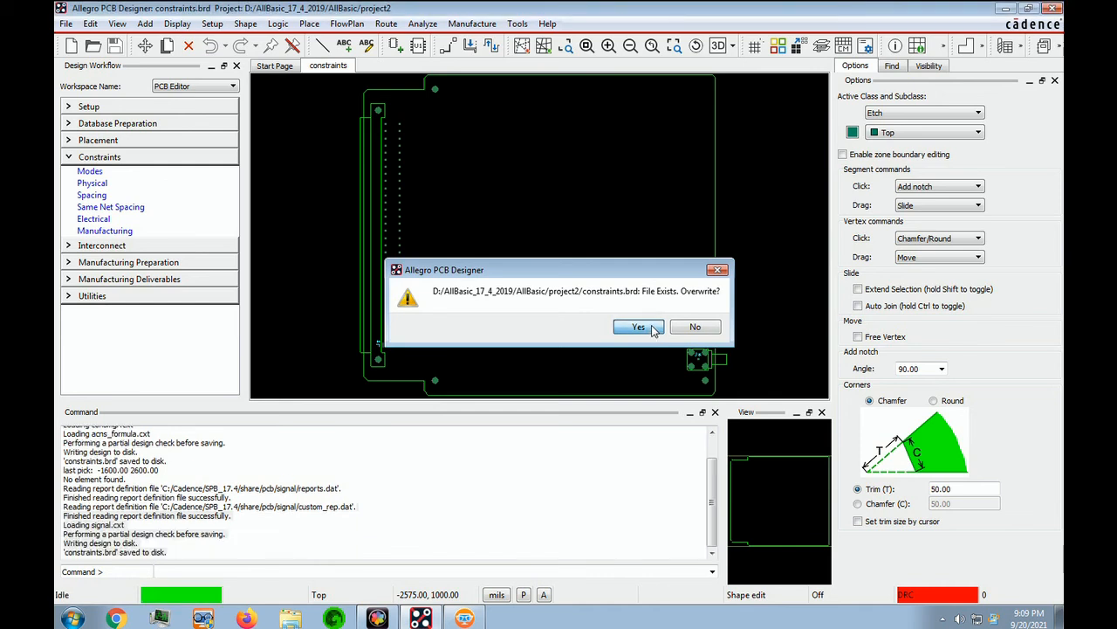